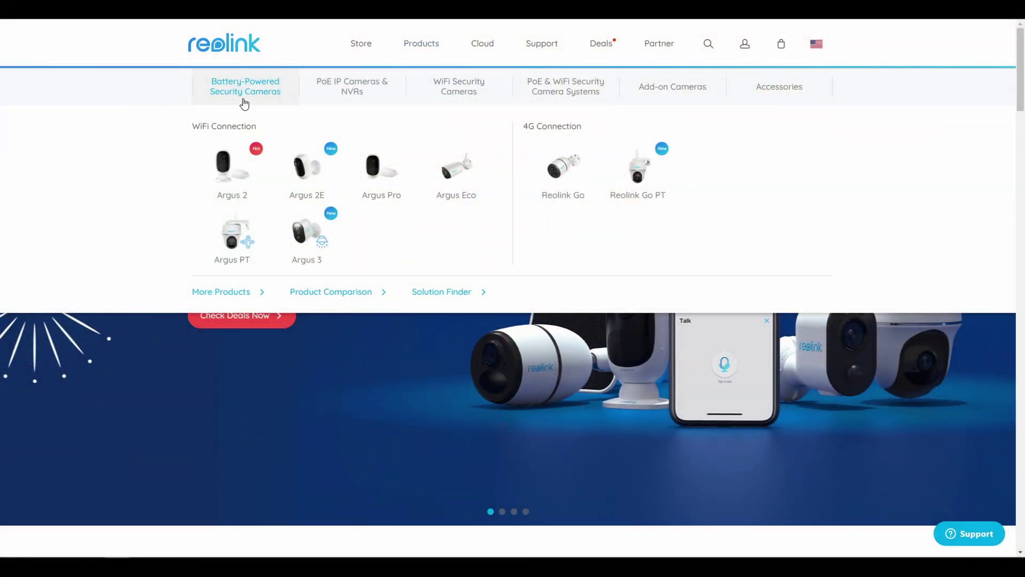
Step: Browse the Products menu's WiFi cameras, PoE & WiFi kits, add-on cameras and accessories tabs
{"action": "mouse_move", "coordinate": [352, 95]}
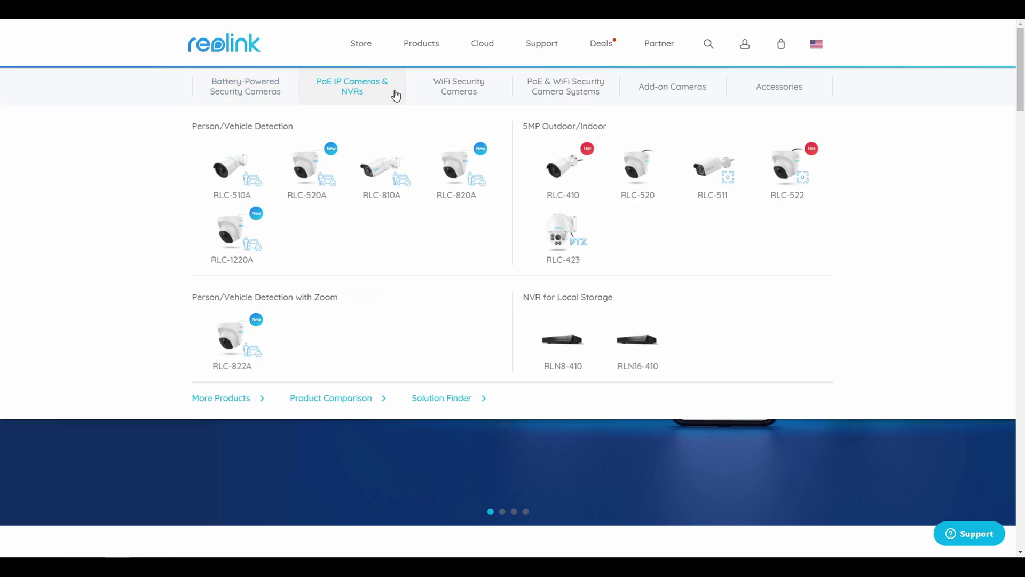
{"action": "double_click", "coordinate": [460, 88]}
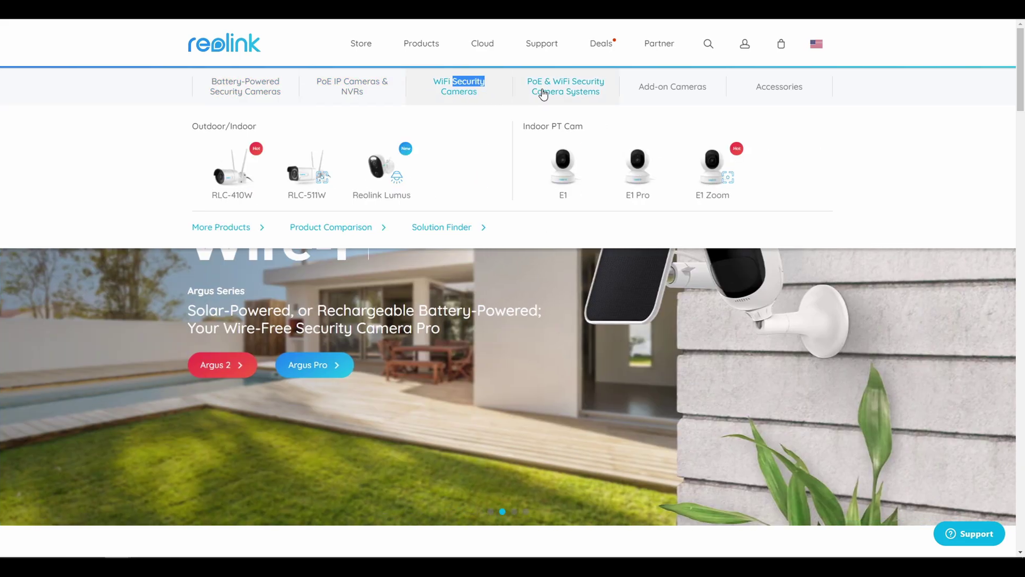
{"action": "left_click", "coordinate": [543, 95]}
{"action": "left_click", "coordinate": [656, 95]}
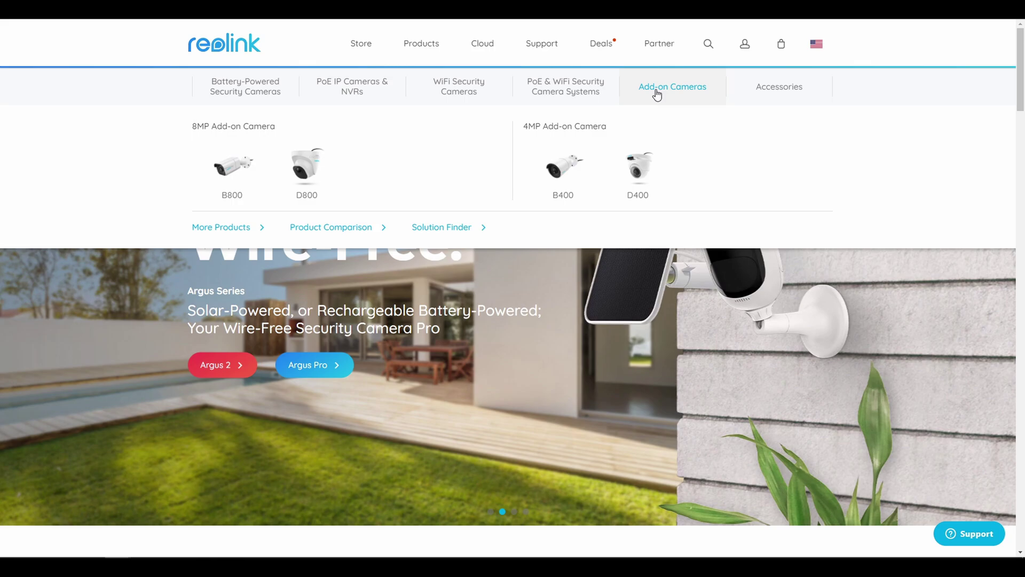
{"action": "left_click", "coordinate": [773, 91]}
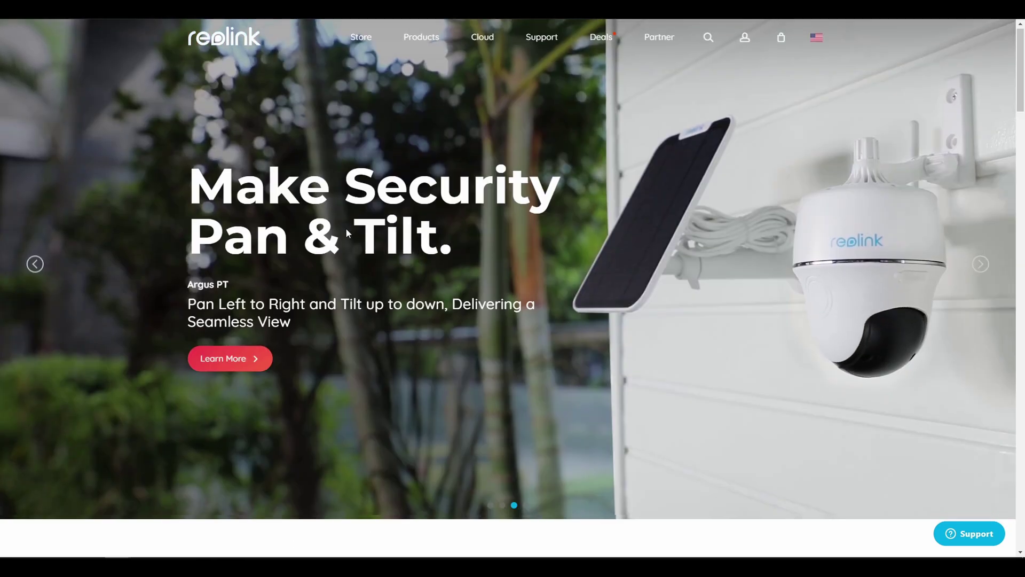
Step: Scroll down the Reolink homepage to the 'One App or Client for All Control' section
{"action": "scroll", "coordinate": [346, 229], "scroll_direction": "down", "scroll_amount": 8}
{"action": "scroll", "coordinate": [387, 215], "scroll_direction": "down", "scroll_amount": 10}
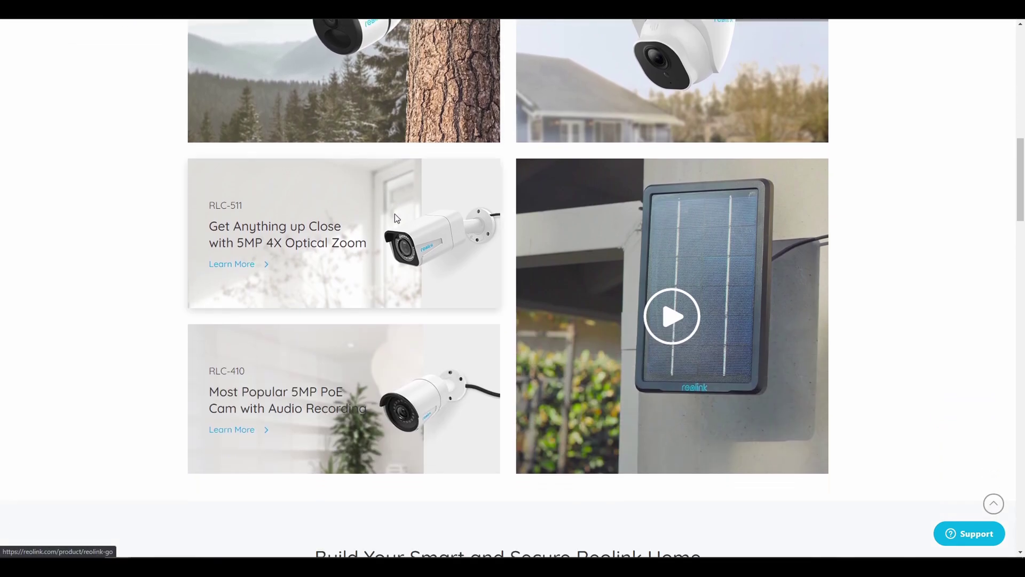
{"action": "scroll", "coordinate": [418, 210], "scroll_direction": "down", "scroll_amount": 12}
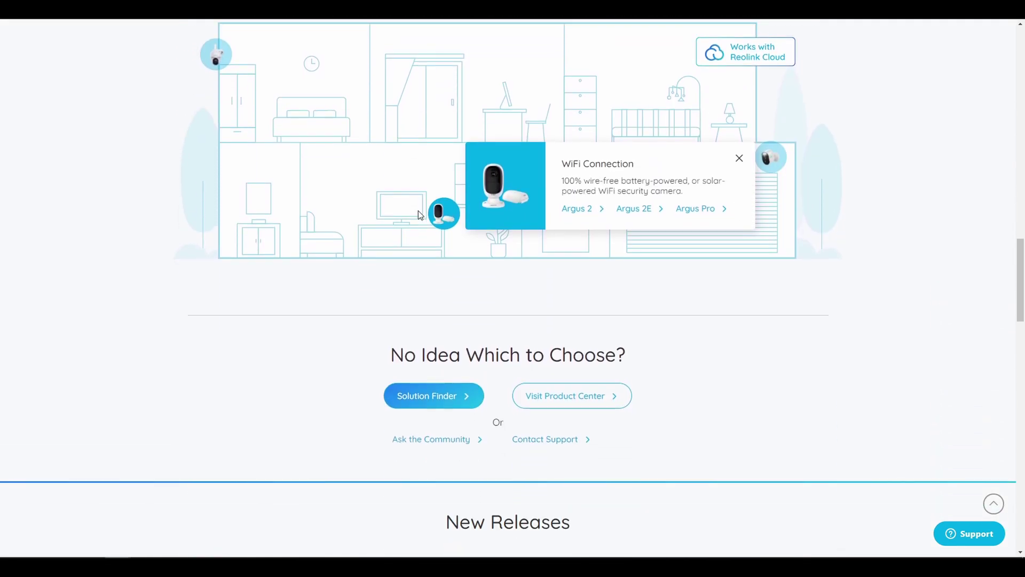
{"action": "scroll", "coordinate": [418, 211], "scroll_direction": "down", "scroll_amount": 12}
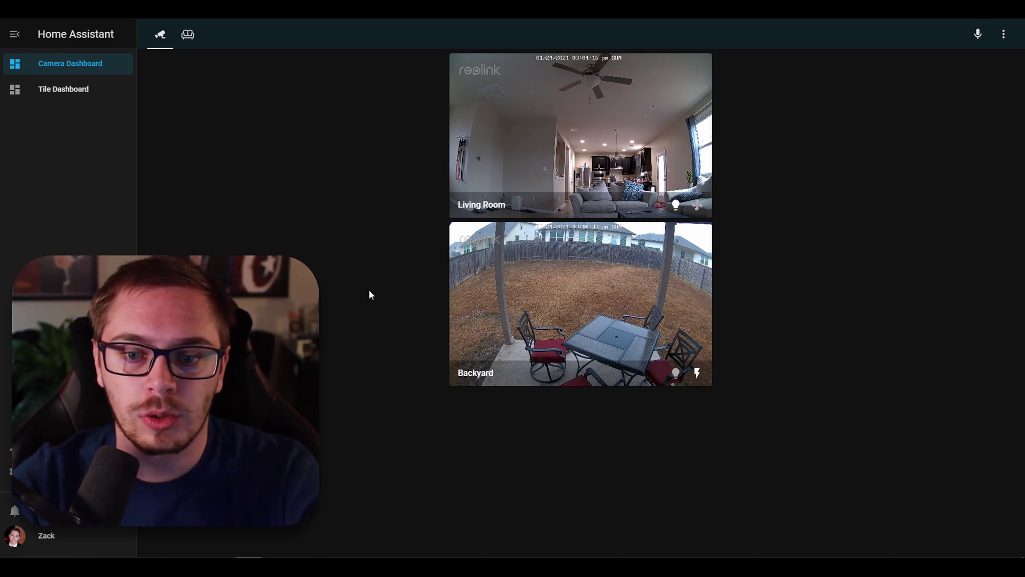
Step: Switch to the Tile Dashboard with its Living Room and Backyard camera tiles
{"action": "left_click", "coordinate": [73, 99]}
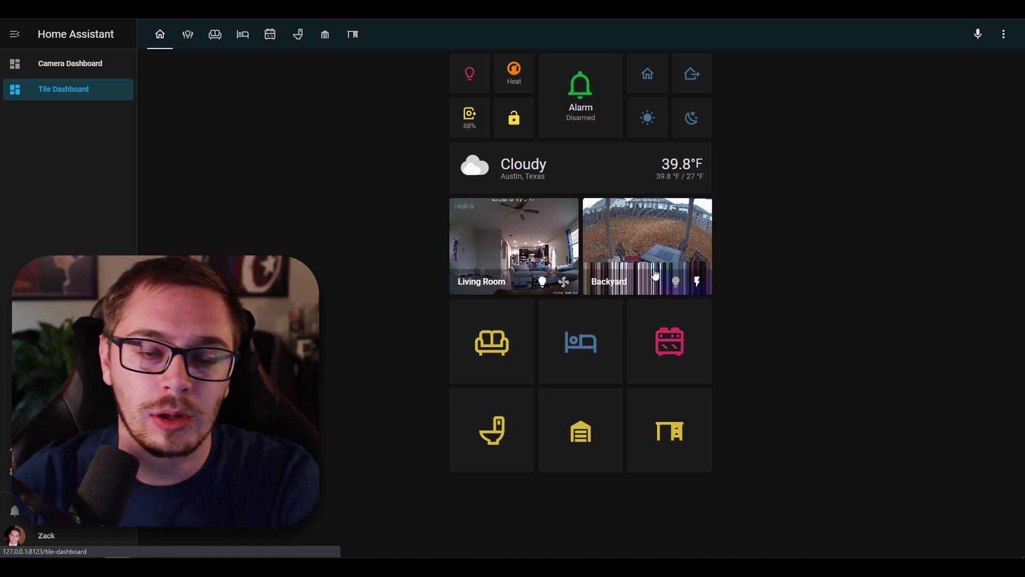
Step: Go back to the Camera Dashboard with the Living Room and Backyard Reolink feeds
{"action": "left_click", "coordinate": [82, 73]}
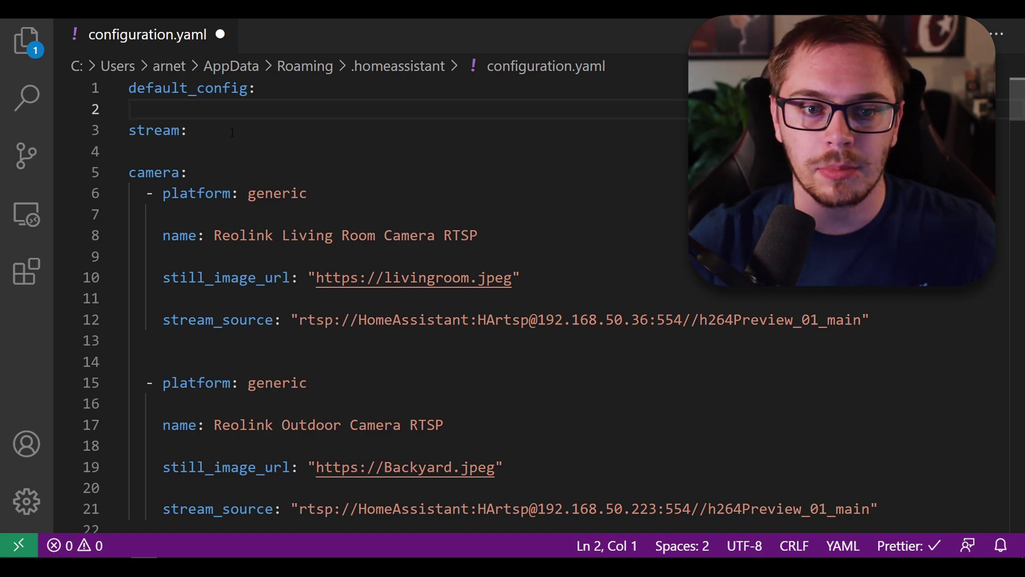
Step: Highlight the default_config: and stream: lines in configuration.yaml to point them out
{"action": "left_click_drag", "start_coordinate": [257, 88], "coordinate": [98, 95]}
{"action": "left_click", "coordinate": [246, 109]}
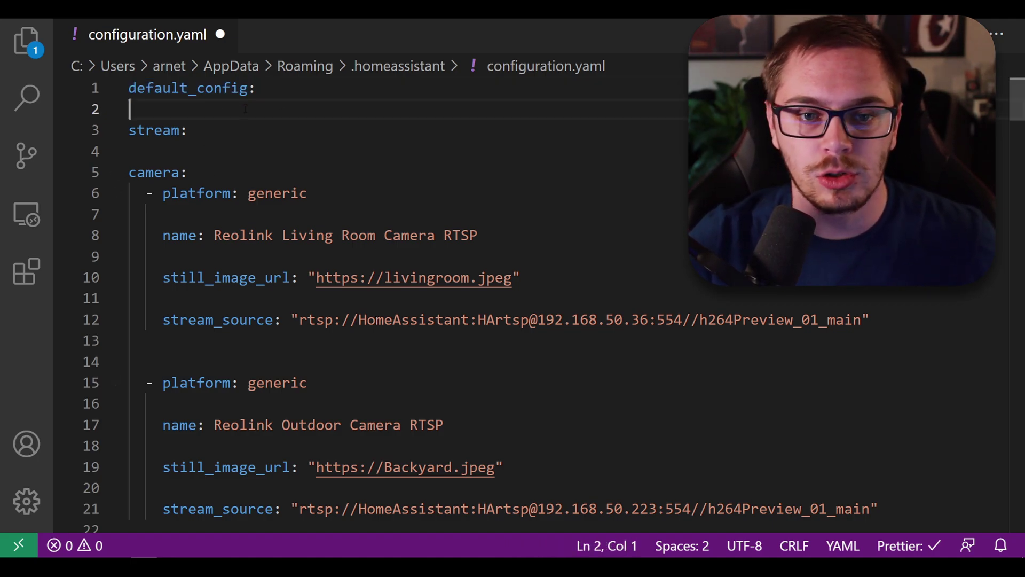
{"action": "left_click_drag", "start_coordinate": [256, 88], "coordinate": [35, 92]}
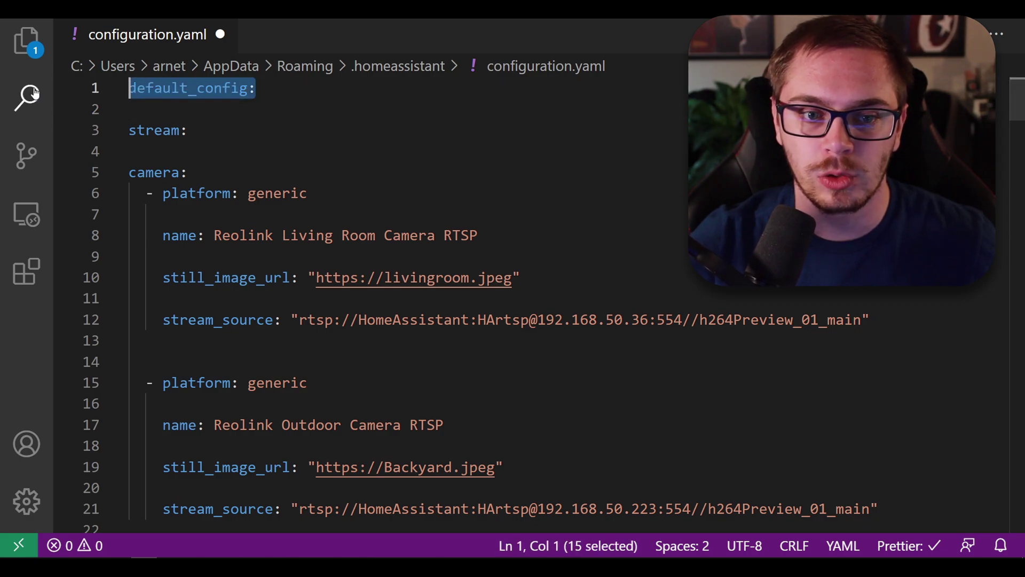
{"action": "left_click", "coordinate": [276, 115]}
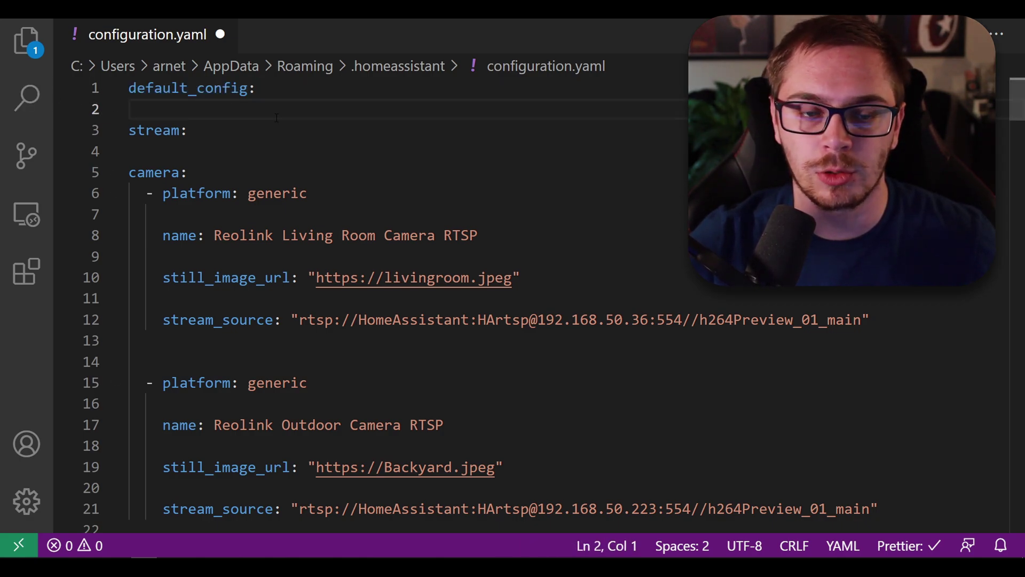
{"action": "left_click_drag", "start_coordinate": [188, 130], "coordinate": [128, 128]}
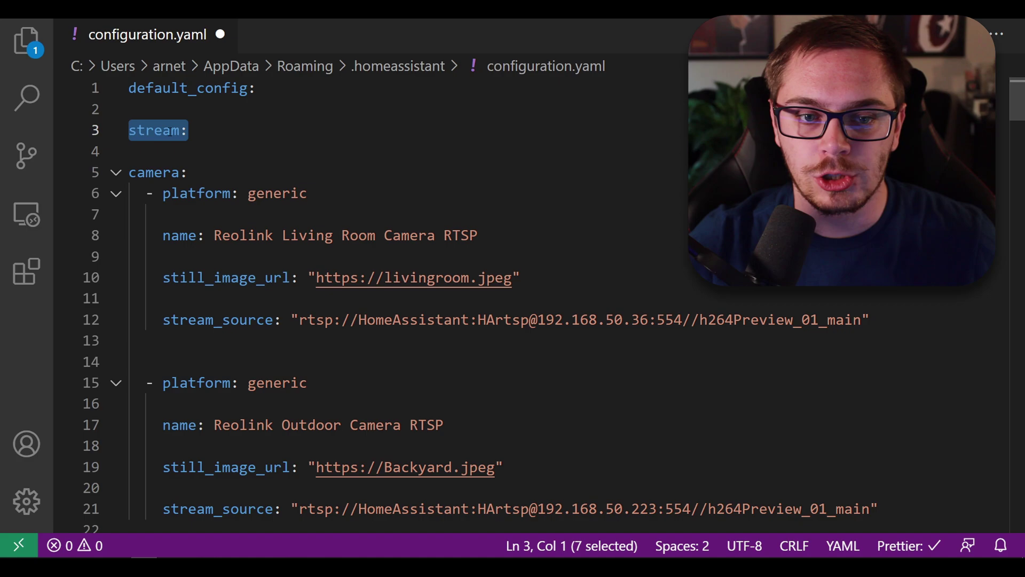
{"action": "left_click", "coordinate": [221, 138]}
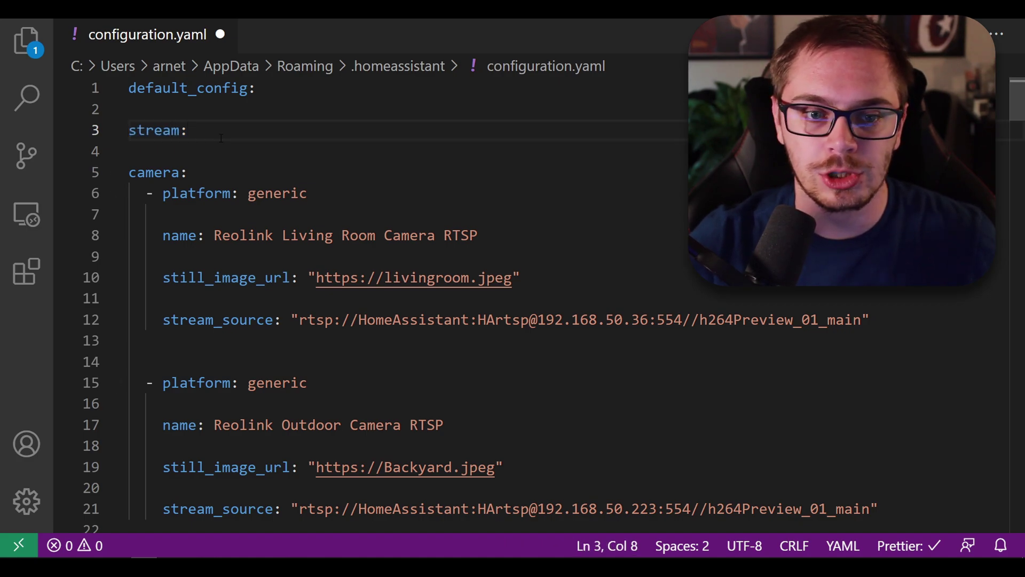
{"action": "left_click_drag", "start_coordinate": [221, 138], "coordinate": [120, 130]}
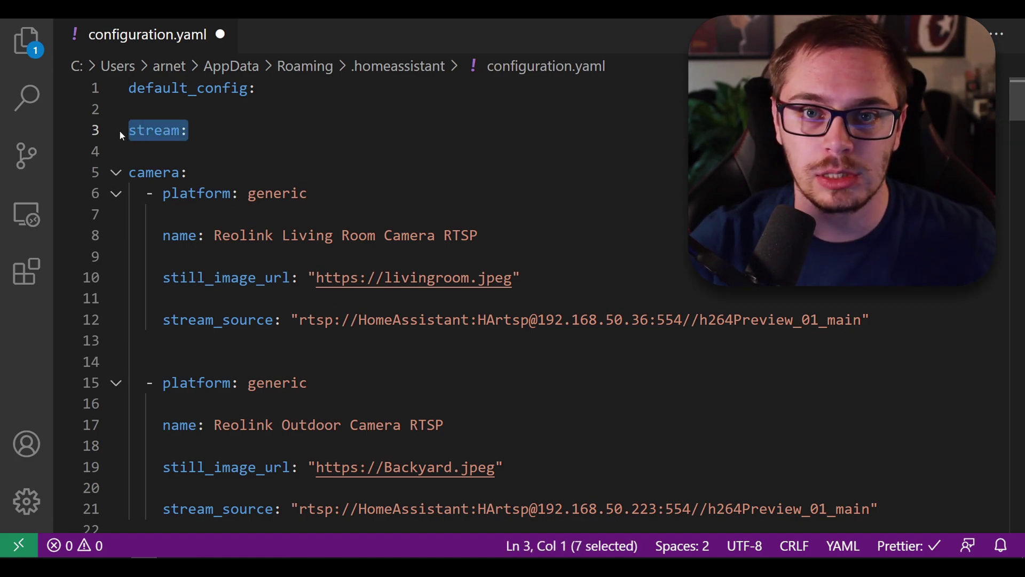
Step: Highlight the camera: key and the first platform: generic entry in configuration.yaml
{"action": "left_click", "coordinate": [179, 172]}
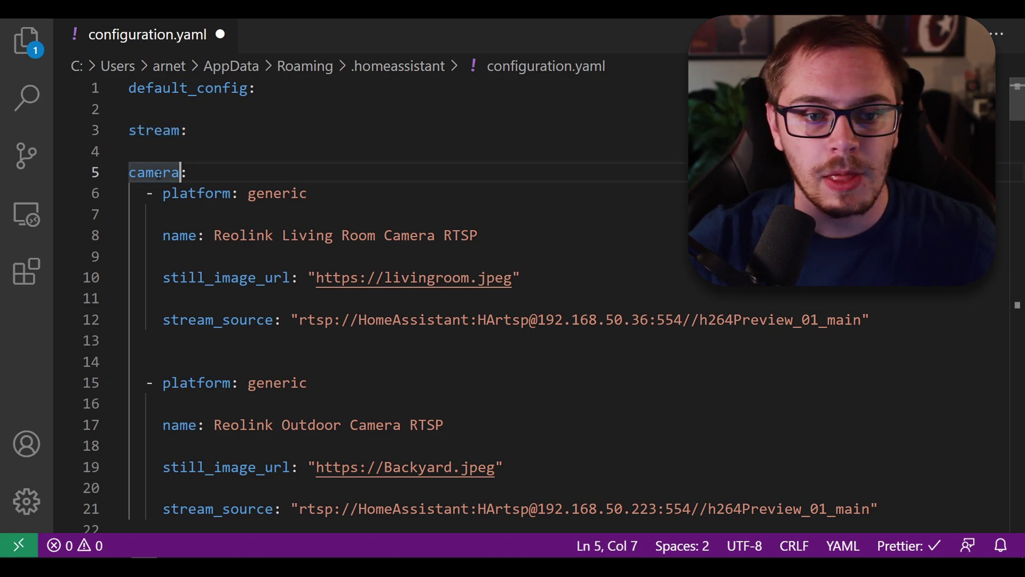
{"action": "mouse_move", "coordinate": [131, 171]}
{"action": "left_mouse_down"}
{"action": "mouse_move", "coordinate": [220, 175]}
{"action": "mouse_move", "coordinate": [122, 173]}
{"action": "left_mouse_up"}
{"action": "left_click", "coordinate": [220, 176]}
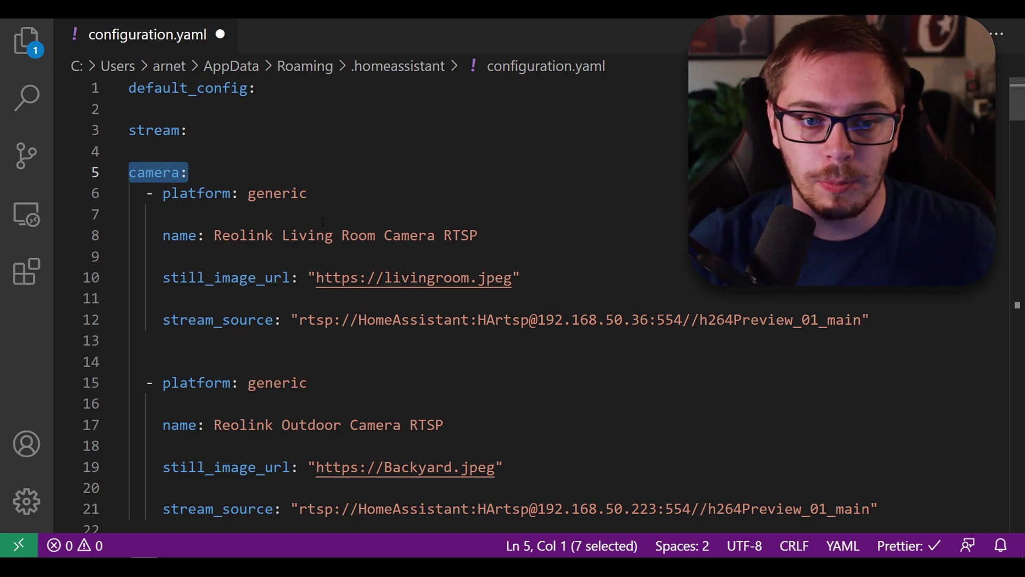
{"action": "left_click", "coordinate": [248, 193]}
{"action": "left_click_drag", "start_coordinate": [197, 172], "coordinate": [186, 216]}
{"action": "left_click", "coordinate": [204, 177]}
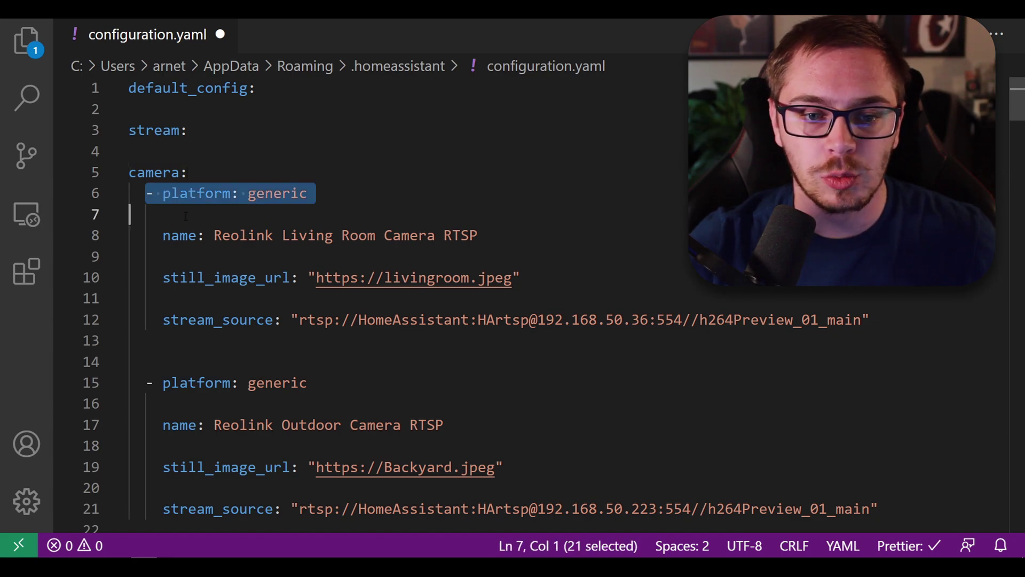
{"action": "left_click", "coordinate": [390, 289]}
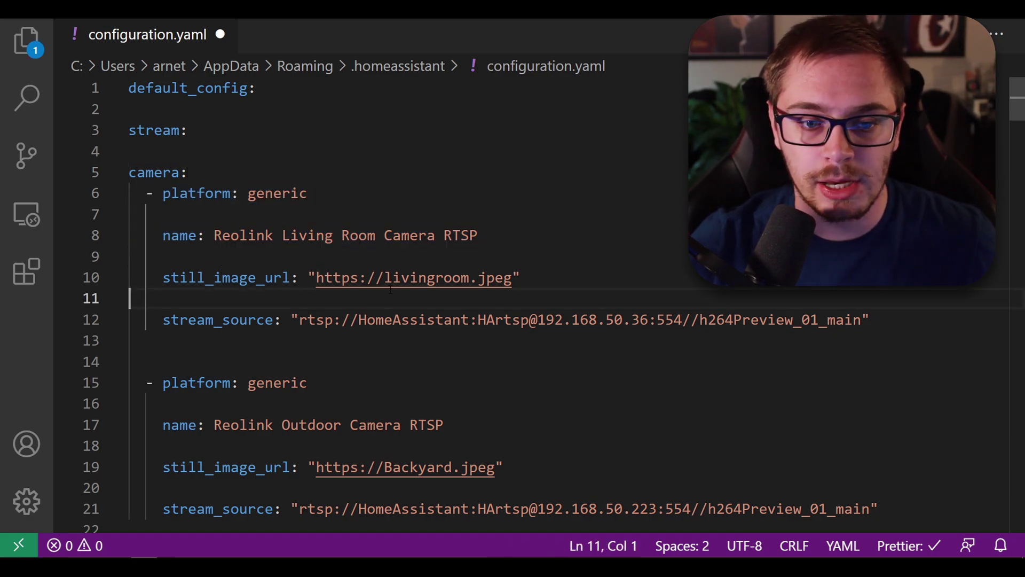
{"action": "left_click_drag", "start_coordinate": [172, 193], "coordinate": [307, 193]}
{"action": "left_click", "coordinate": [248, 193]}
{"action": "left_click", "coordinate": [282, 214]}
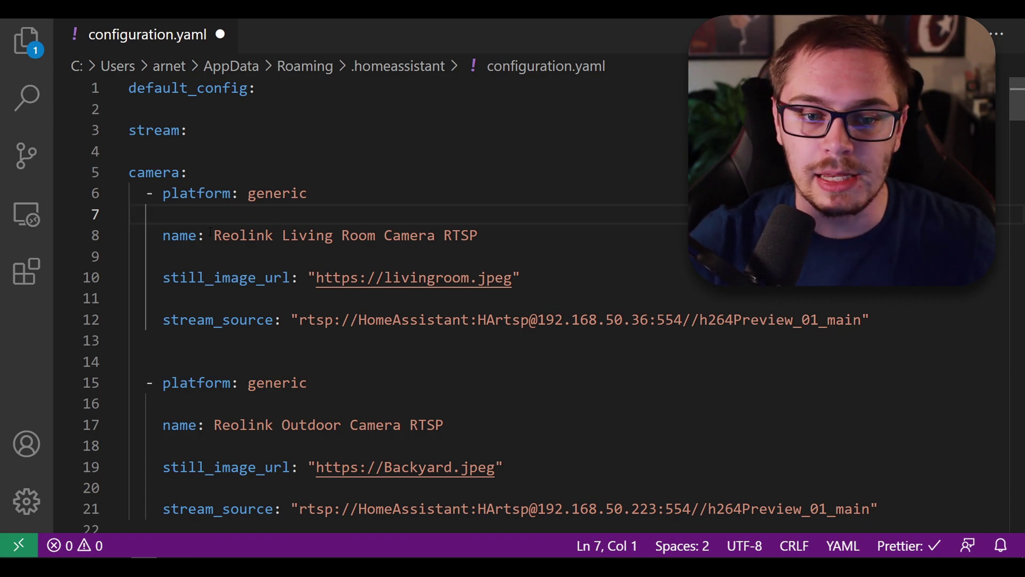
{"action": "left_click_drag", "start_coordinate": [214, 235], "coordinate": [480, 233]}
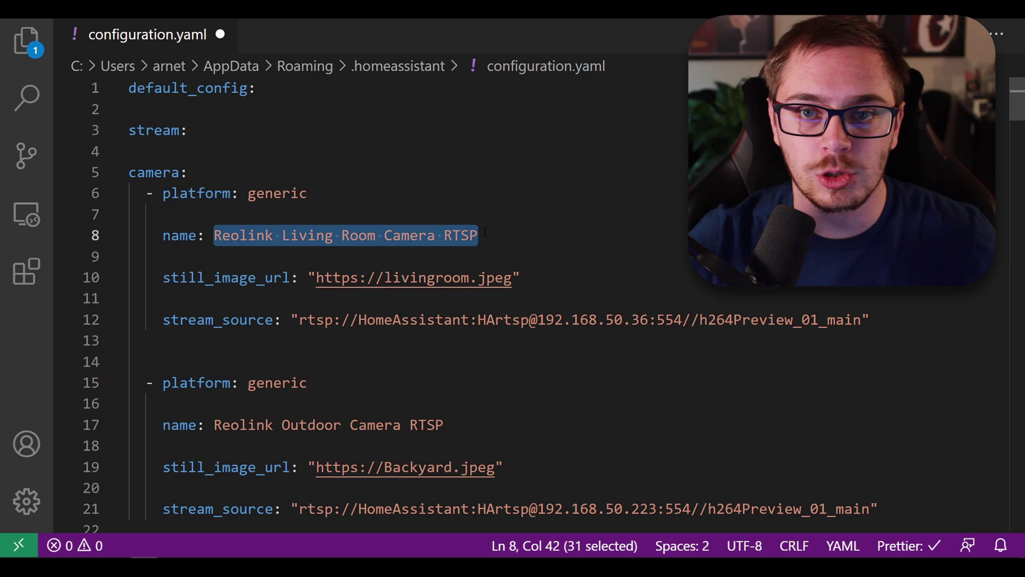
{"action": "left_click", "coordinate": [368, 277]}
{"action": "left_click", "coordinate": [309, 277]}
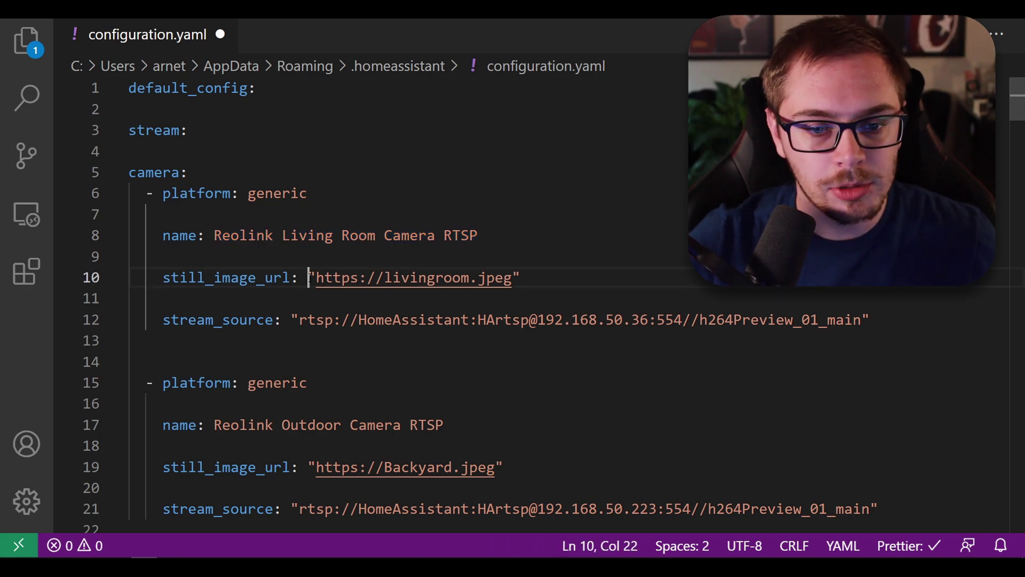
{"action": "left_click_drag", "start_coordinate": [308, 277], "coordinate": [523, 277]}
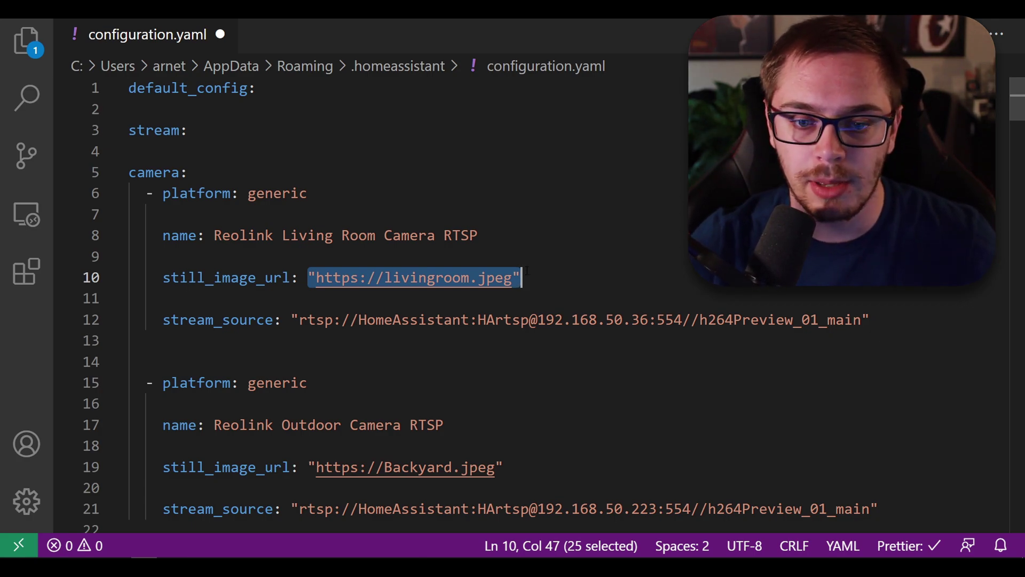
{"action": "left_click", "coordinate": [315, 320]}
{"action": "left_click_drag", "start_coordinate": [298, 320], "coordinate": [622, 319]}
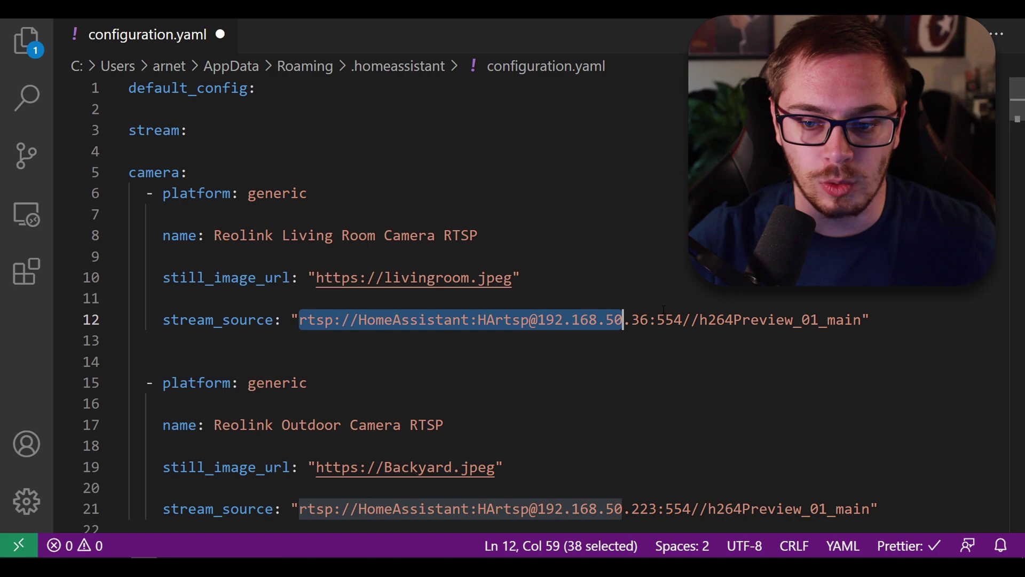
{"action": "left_click", "coordinate": [892, 325]}
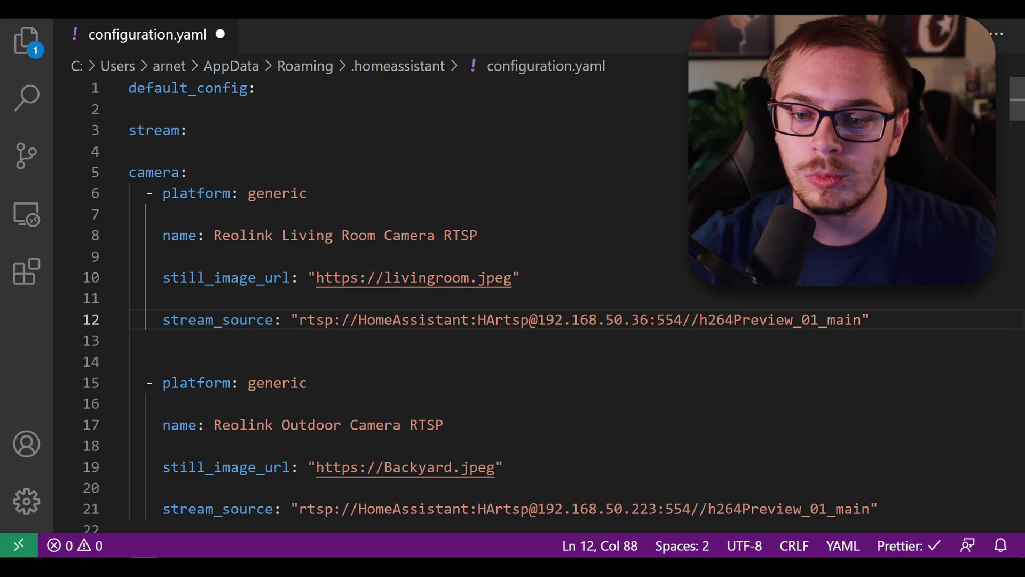
{"action": "left_click_drag", "start_coordinate": [536, 320], "coordinate": [581, 319]}
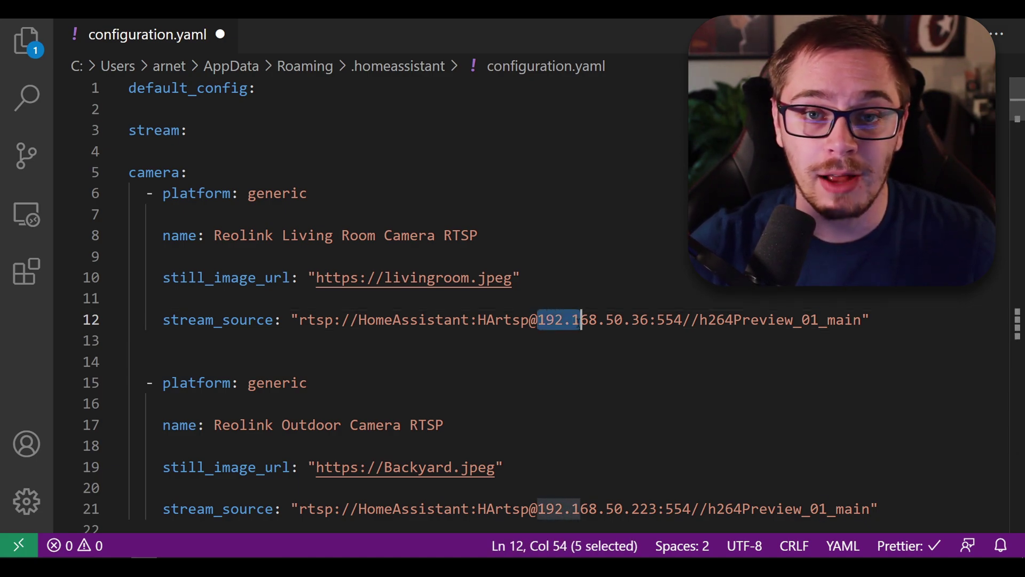
{"action": "left_click", "coordinate": [641, 319]}
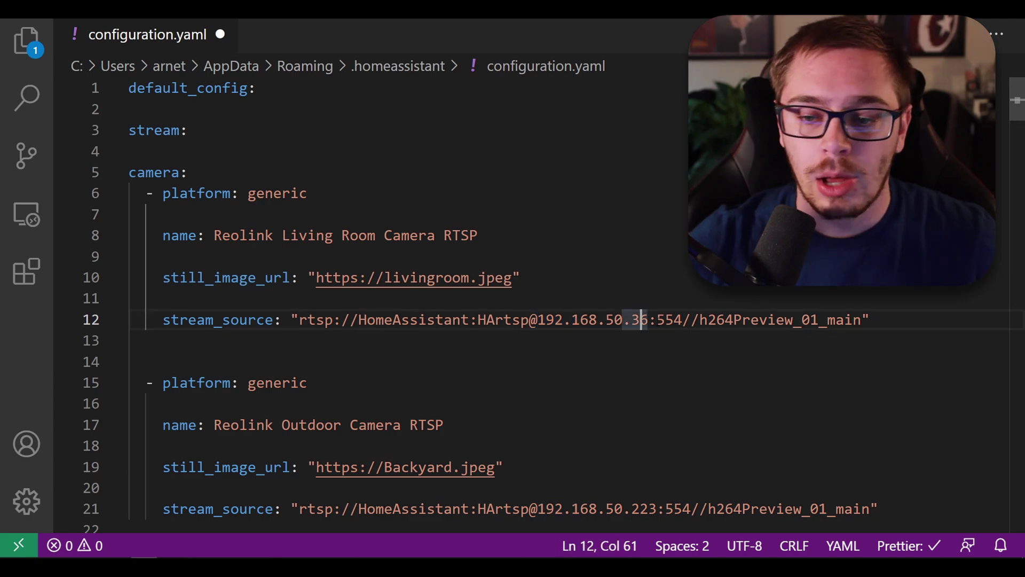
{"action": "left_click_drag", "start_coordinate": [657, 319], "coordinate": [682, 319]}
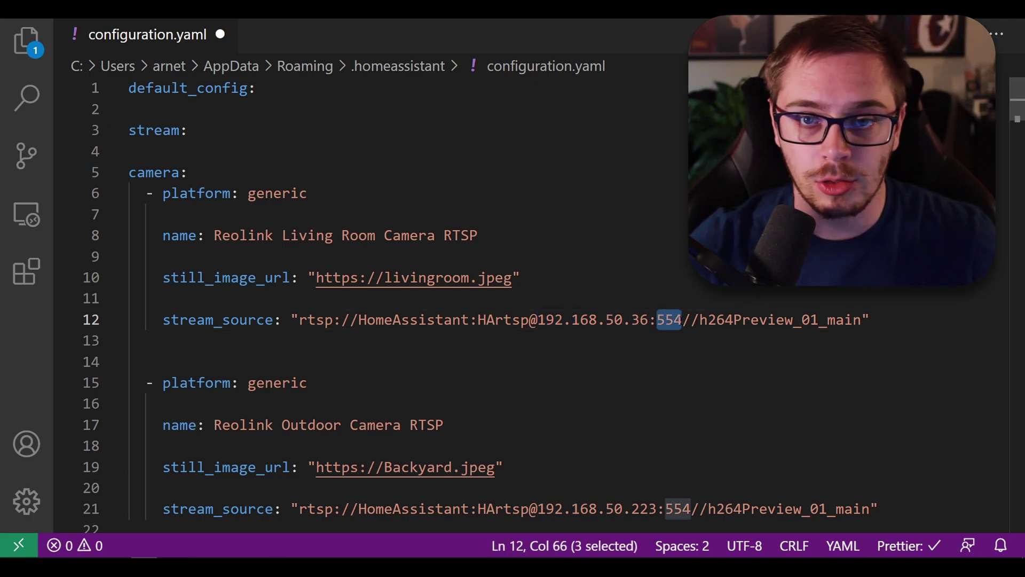
{"action": "left_click", "coordinate": [649, 319]}
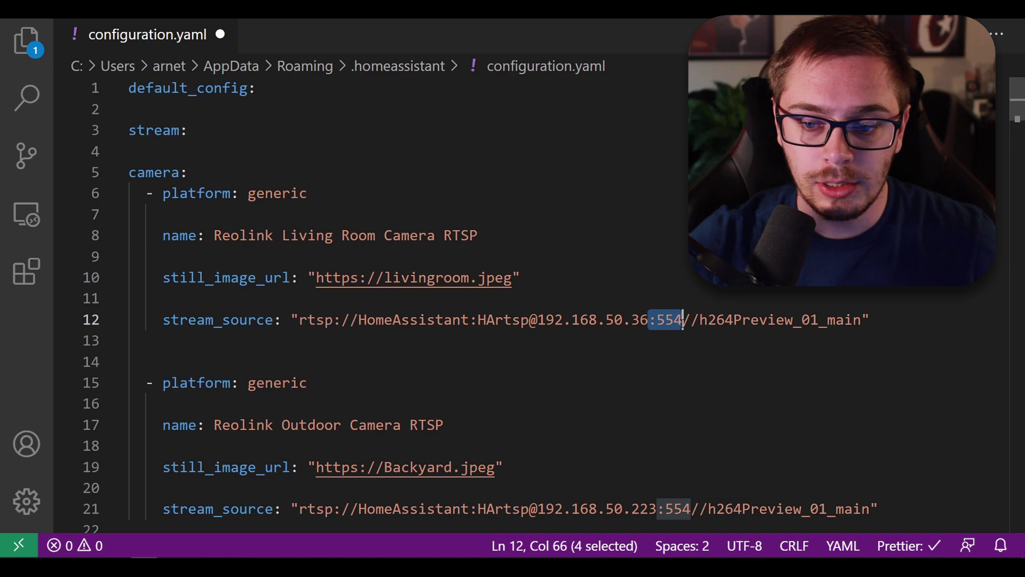
{"action": "key", "text": "shift+Right"}
{"action": "key", "text": "shift+Right"}
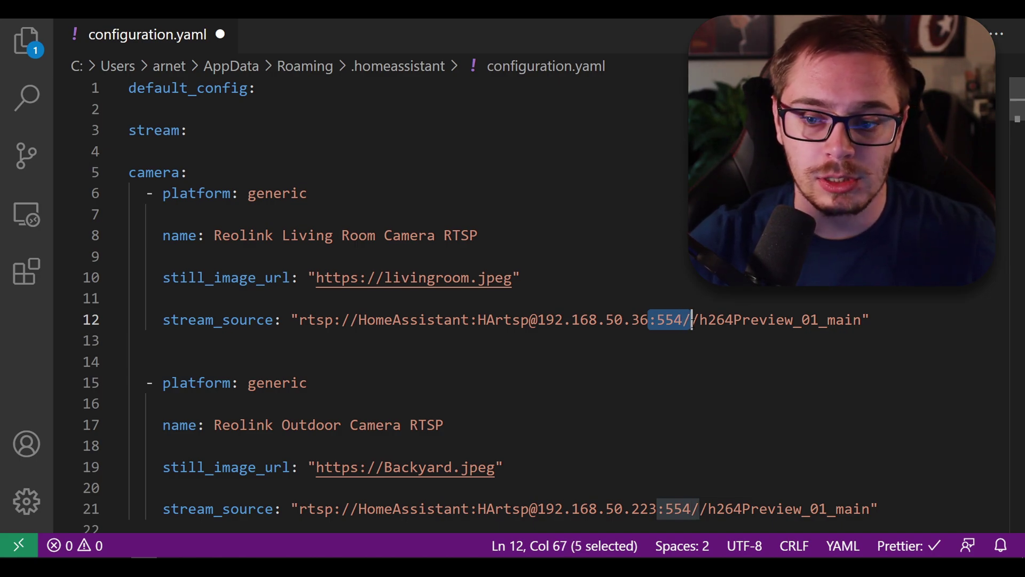
{"action": "key", "text": "Right"}
{"action": "key", "text": "Right"}
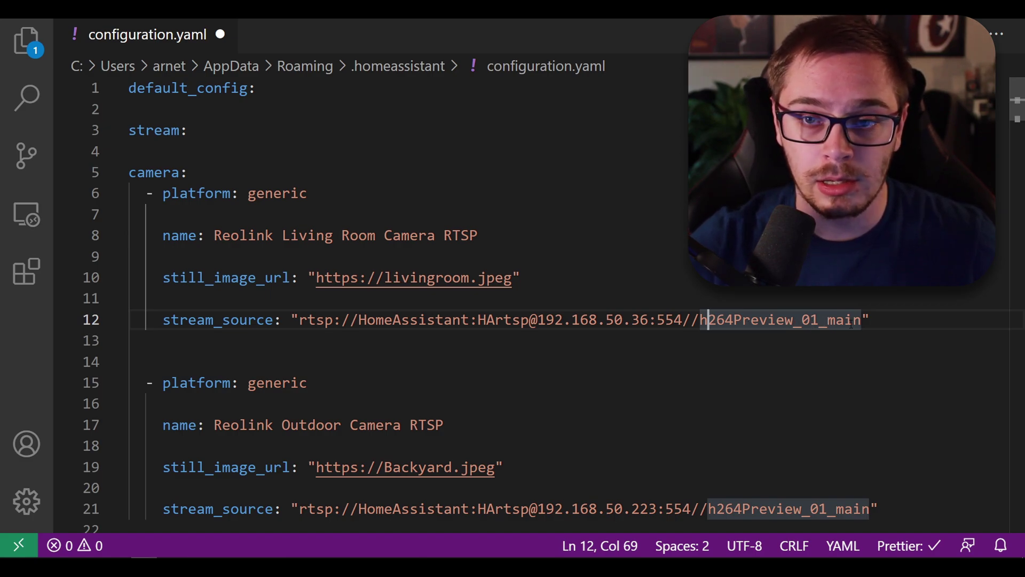
{"action": "left_click", "coordinate": [649, 320]}
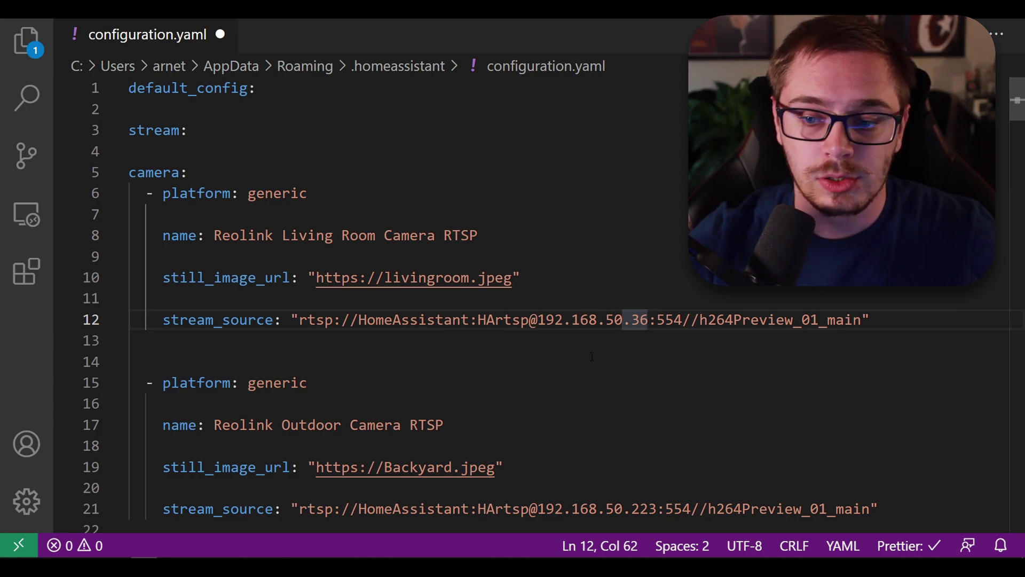
{"action": "left_click", "coordinate": [565, 340]}
{"action": "left_click", "coordinate": [538, 320]}
{"action": "left_click_drag", "start_coordinate": [537, 319], "coordinate": [360, 319]}
{"action": "left_click", "coordinate": [341, 319]}
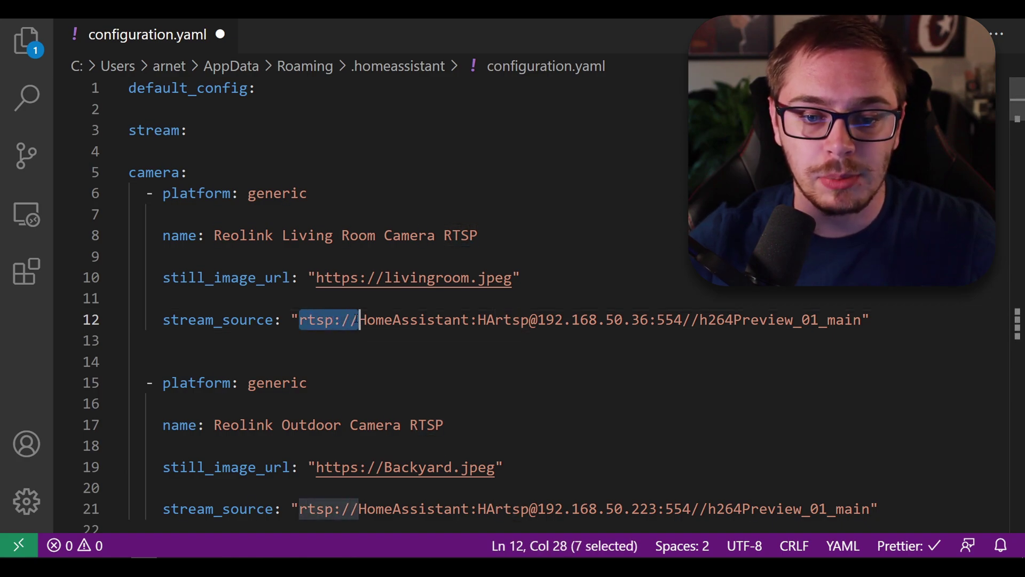
{"action": "left_click", "coordinate": [256, 319]}
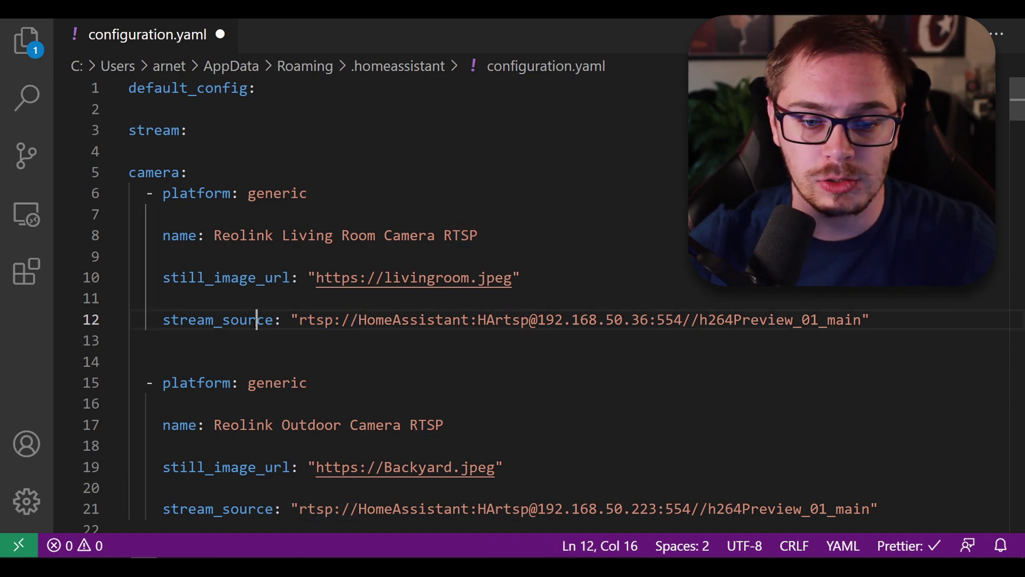
{"action": "left_click_drag", "start_coordinate": [299, 320], "coordinate": [530, 319]}
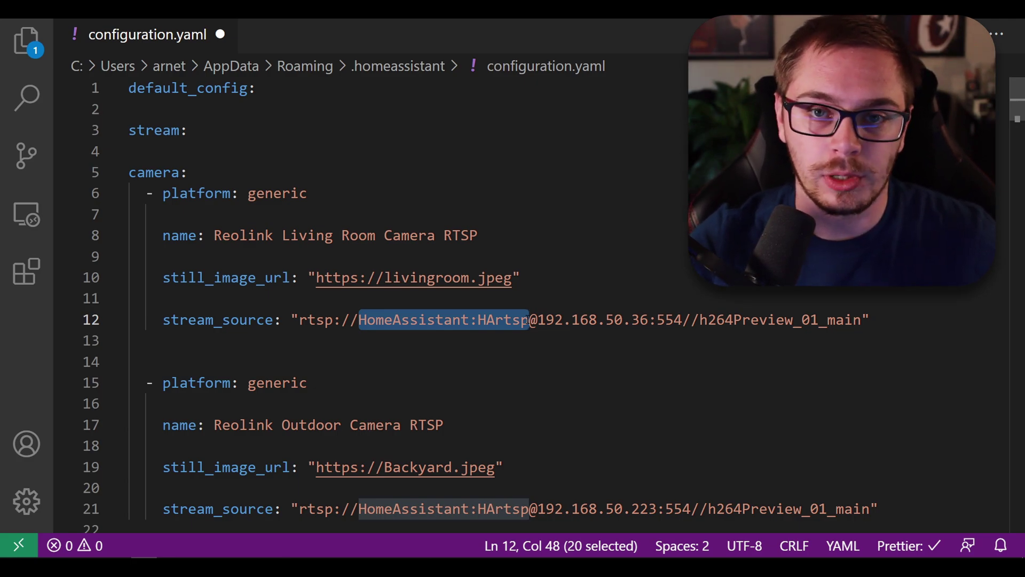
{"action": "left_click", "coordinate": [402, 320]}
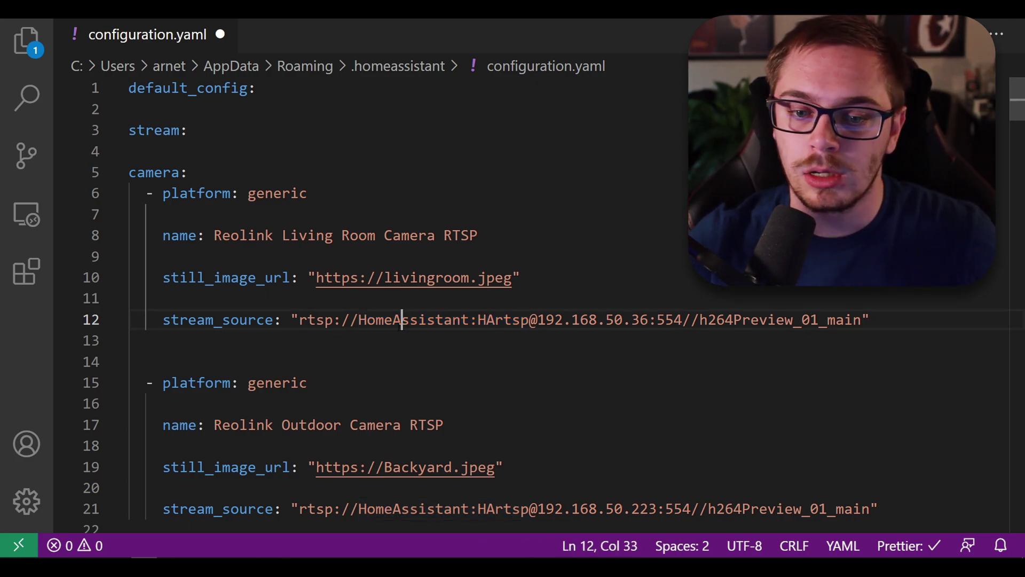
{"action": "left_click_drag", "start_coordinate": [359, 320], "coordinate": [573, 319]}
{"action": "double_click", "coordinate": [507, 320]}
{"action": "left_click", "coordinate": [546, 336]}
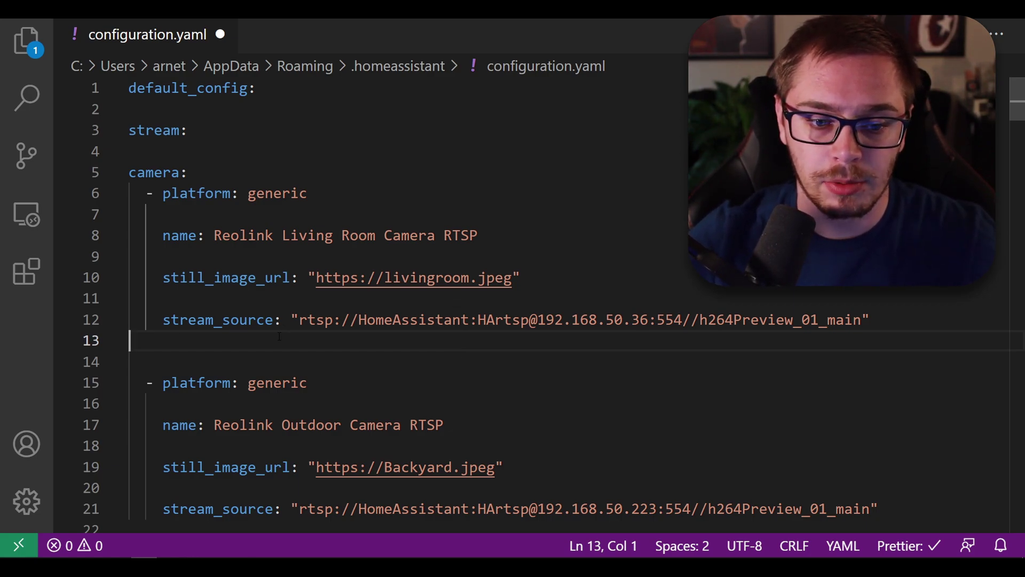
{"action": "key", "text": "Tab"}
{"action": "key", "text": "Tab"}
{"action": "key", "text": "Return"}
{"action": "key", "text": "Tab"}
{"action": "type", "text": "rtsp"}
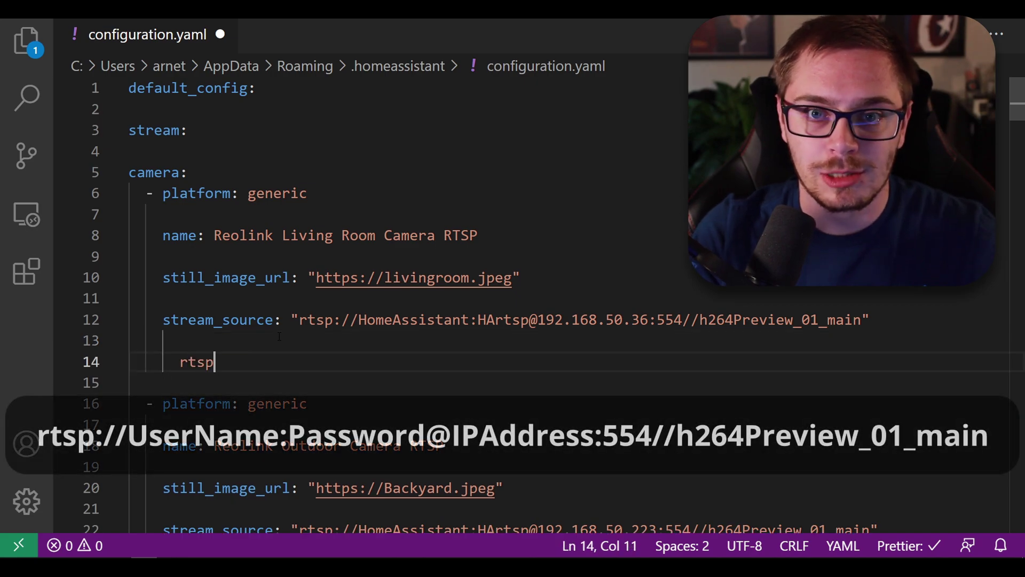
{"action": "type", "text": ":/"}
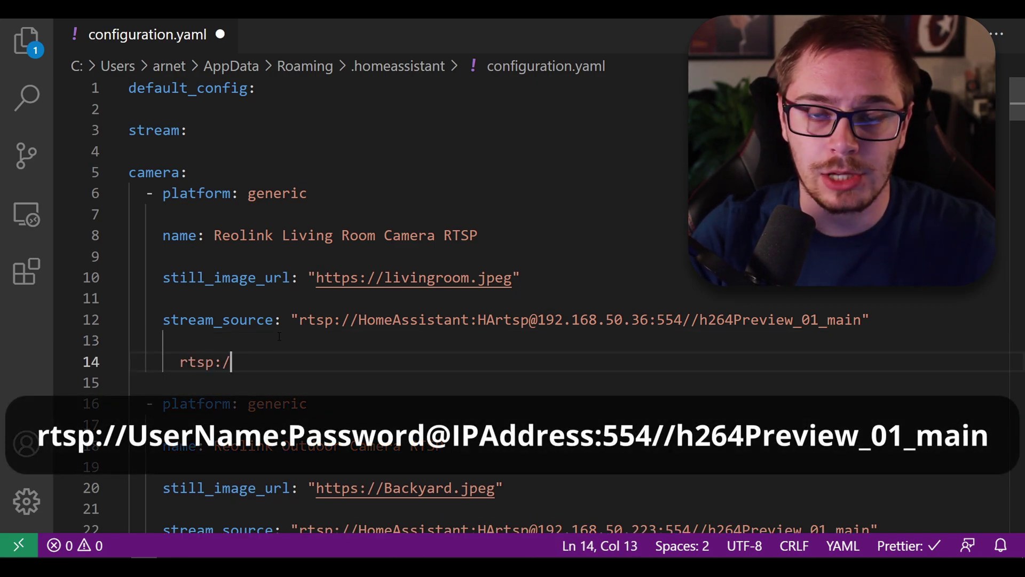
{"action": "type", "text": "/US"}
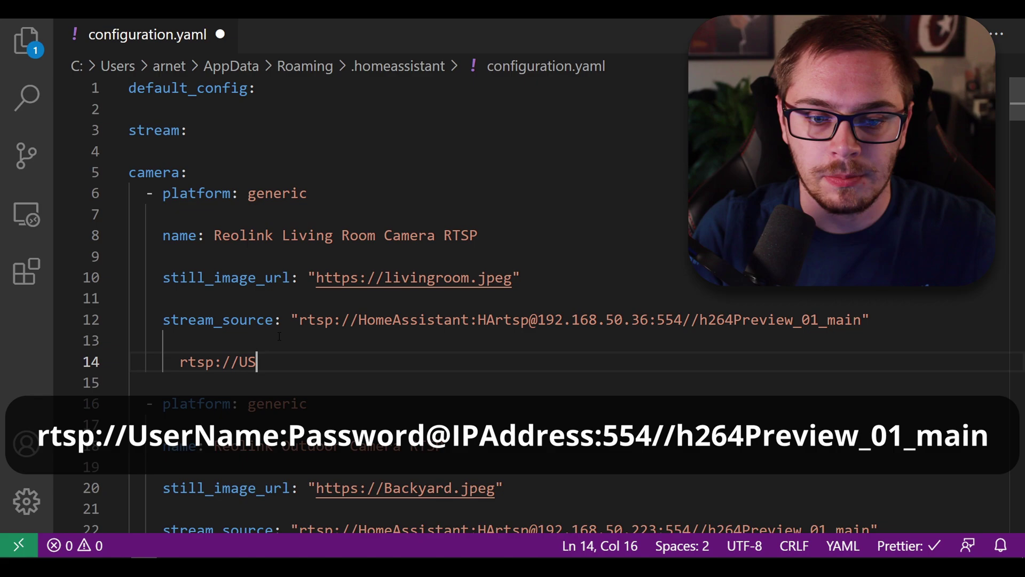
{"action": "type", "text": "ername:PAssowrd"}
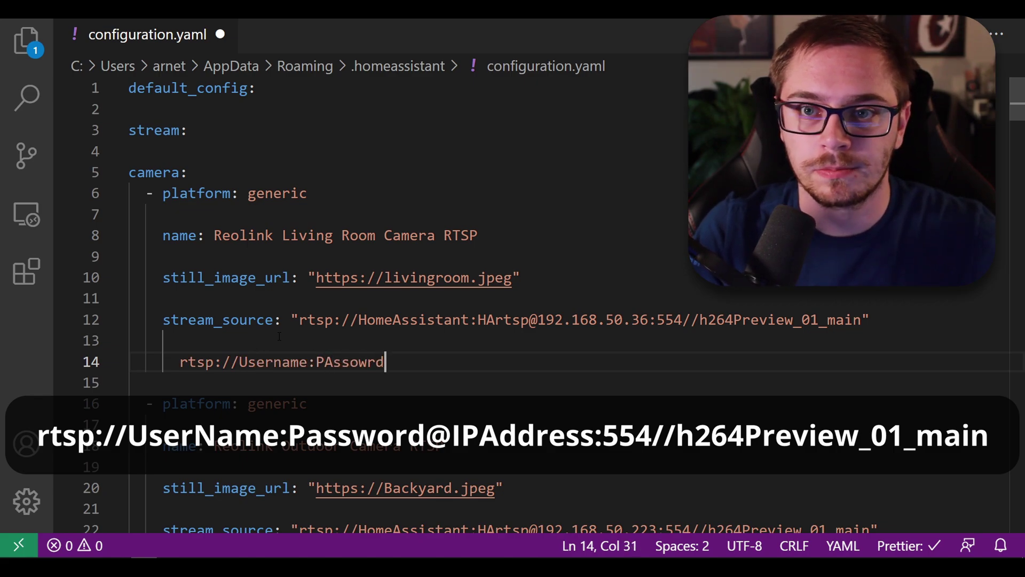
{"action": "type", "text": "@IPAddress:"}
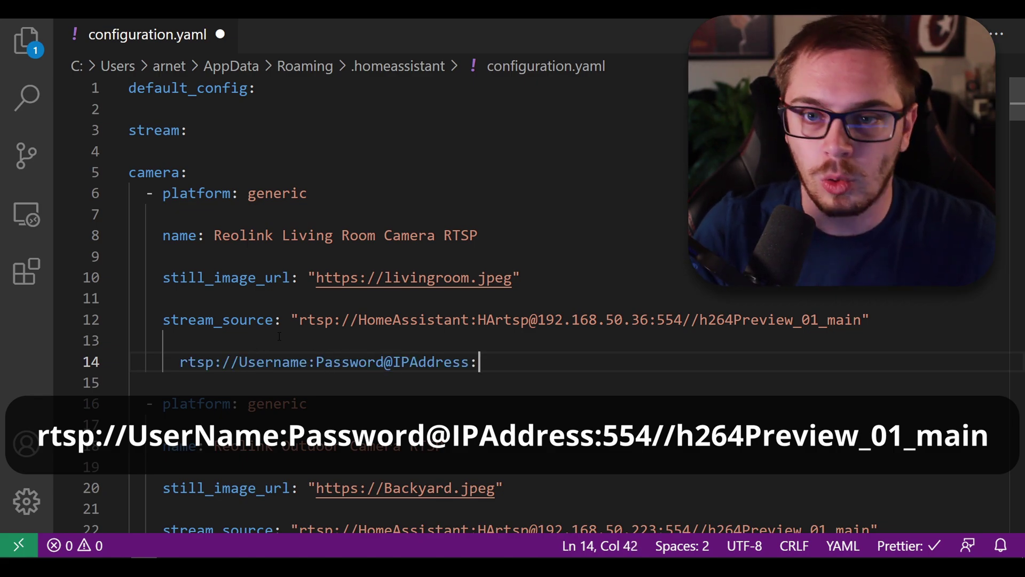
{"action": "type", "text": "554"}
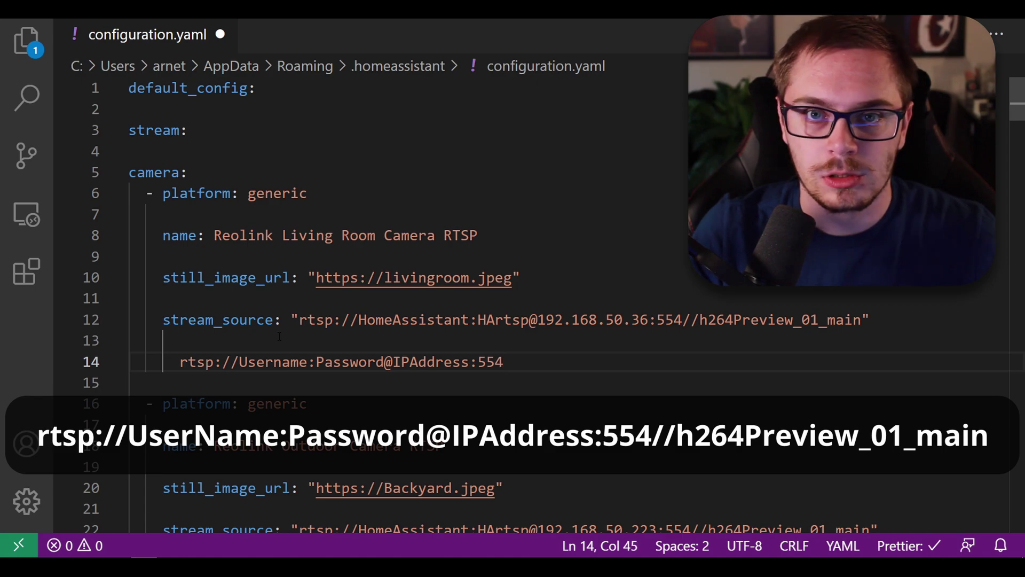
{"action": "type", "text": "//h26"}
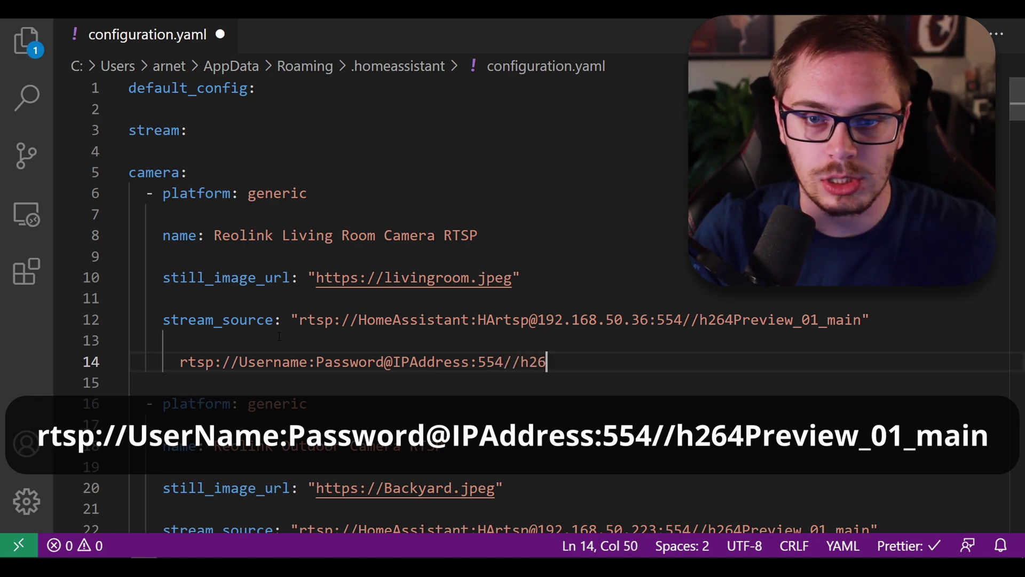
{"action": "type", "text": "4"}
{"action": "type", "text": "Preview_"}
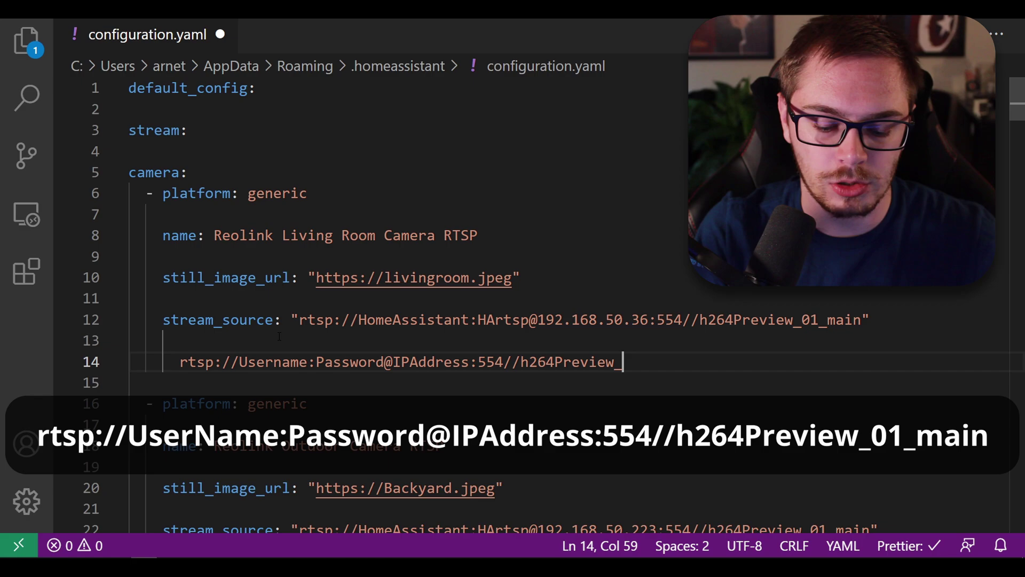
{"action": "type", "text": "01_main"}
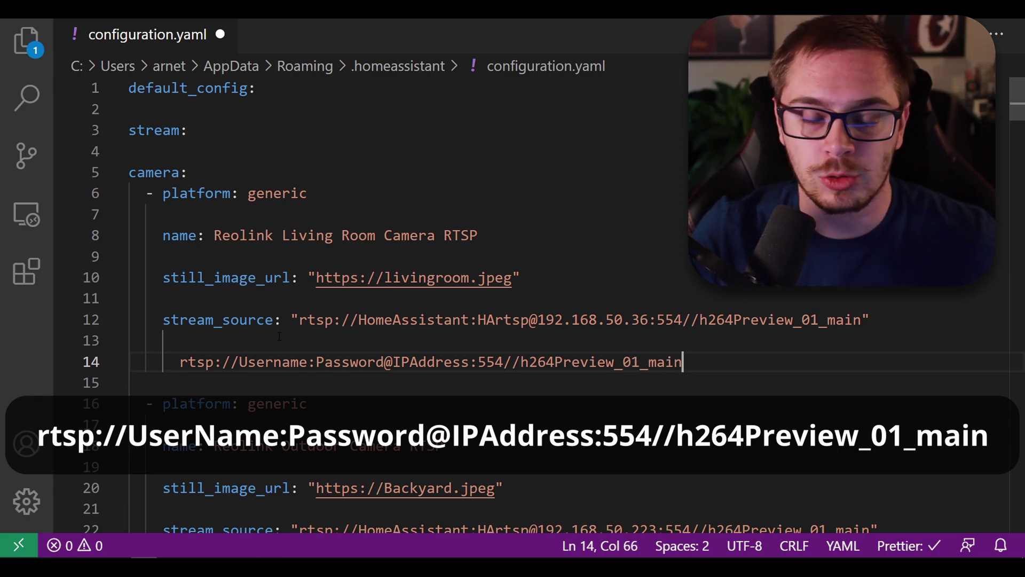
{"action": "left_click_drag", "start_coordinate": [470, 362], "coordinate": [181, 364]}
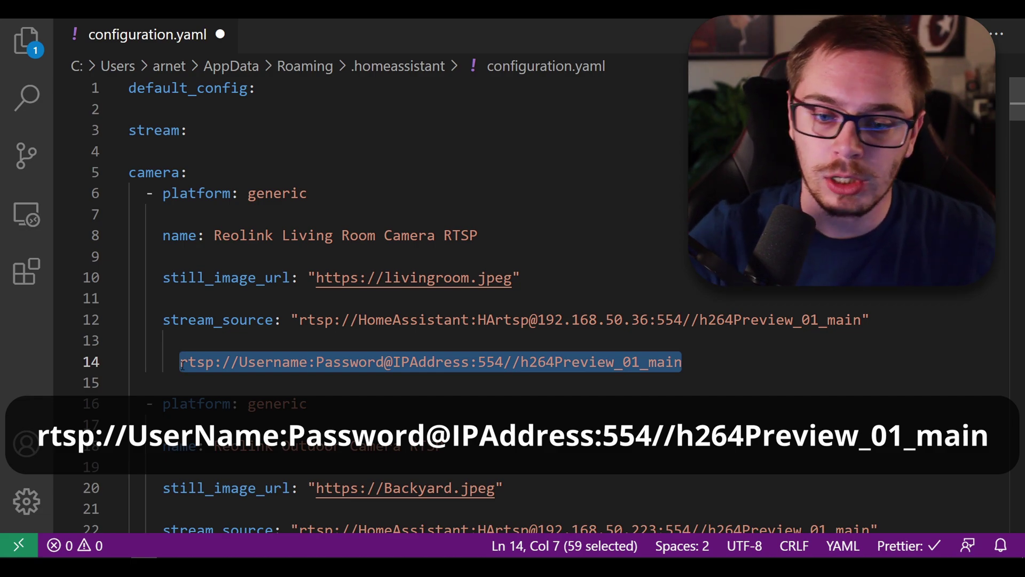
{"action": "double_click", "coordinate": [282, 362]}
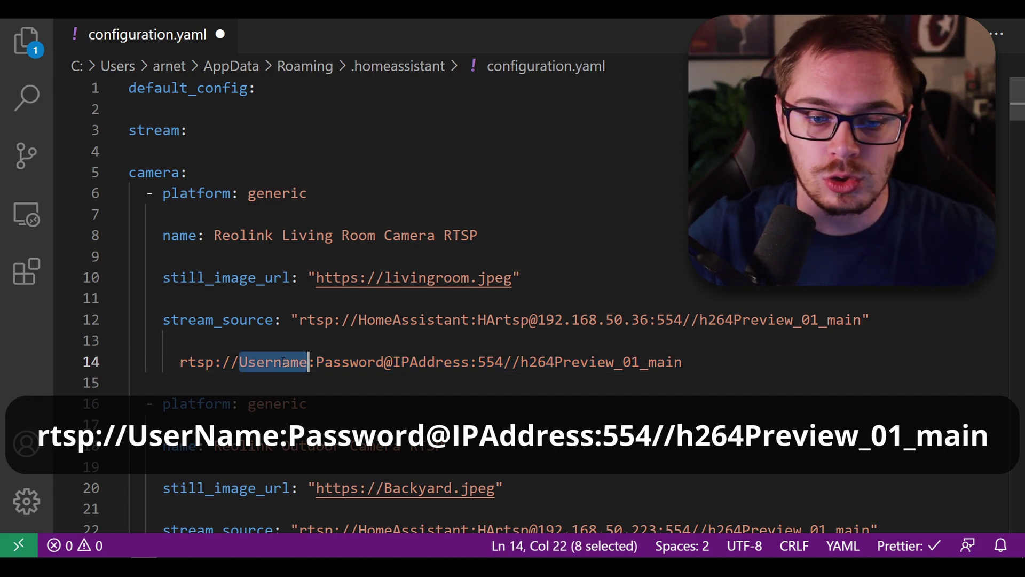
{"action": "double_click", "coordinate": [348, 362]}
{"action": "double_click", "coordinate": [427, 362]}
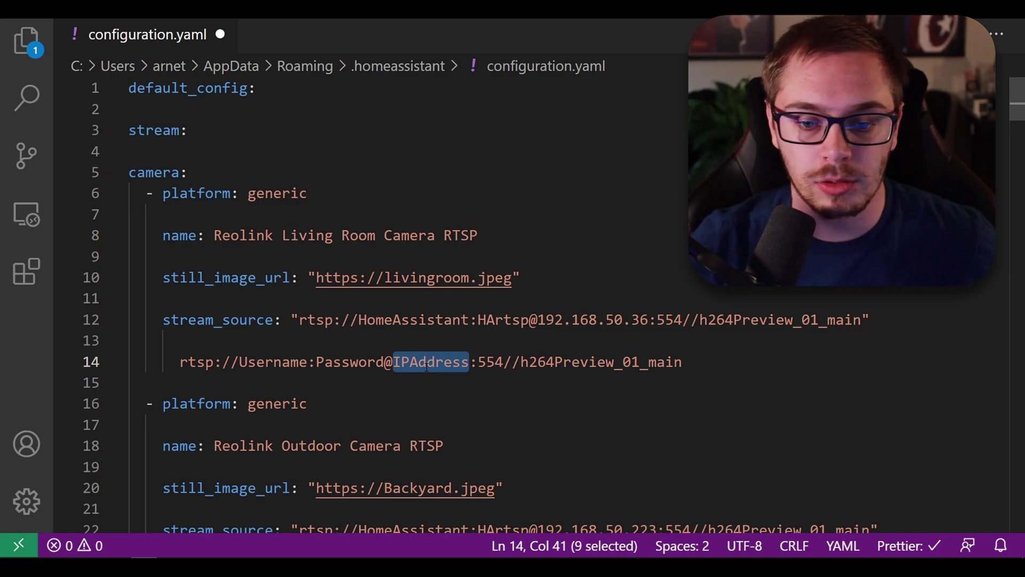
{"action": "key", "text": "ctrl+z"}
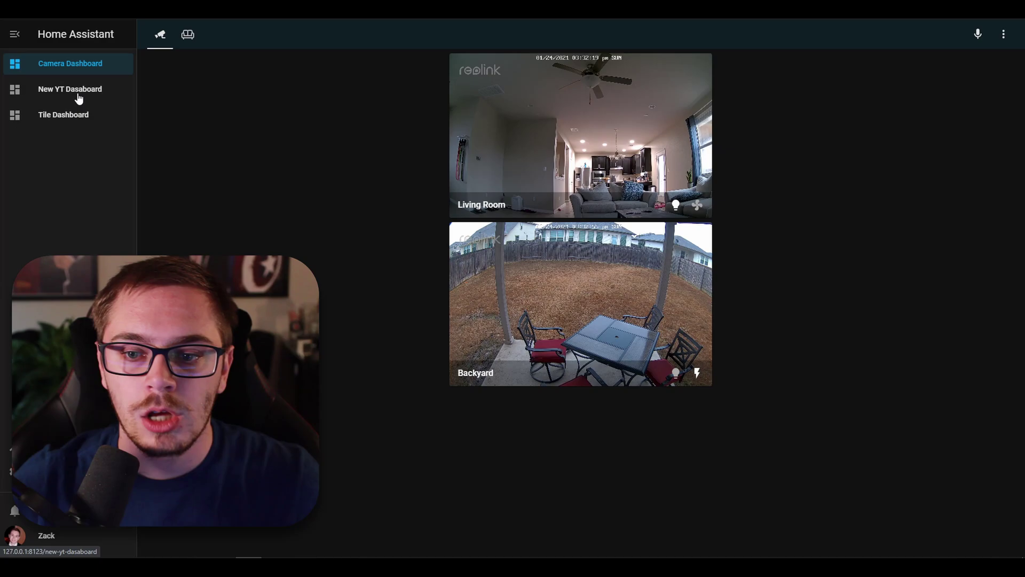
Step: Open the blank New YT Dasaboard dashboard from the sidebar
{"action": "left_click", "coordinate": [78, 98]}
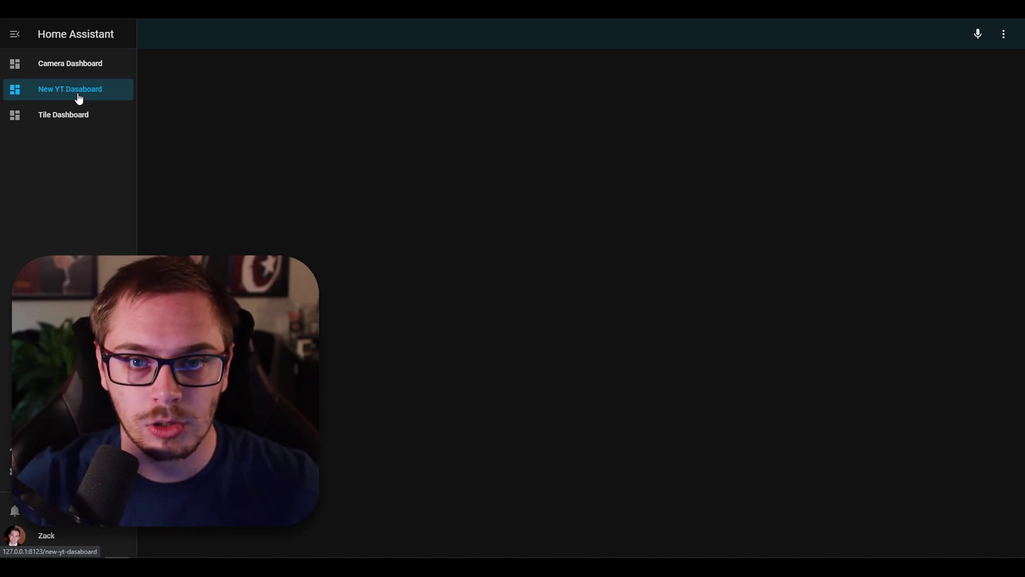
Step: Enter edit mode, add a new Picture Glance card, and remove its preset light entity
{"action": "left_click", "coordinate": [1003, 34]}
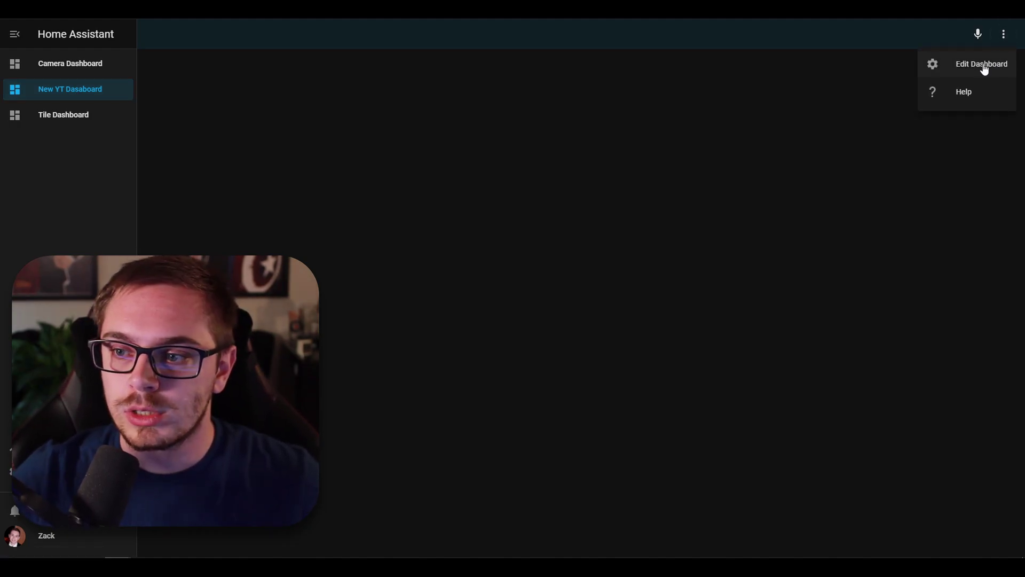
{"action": "left_click", "coordinate": [984, 65]}
{"action": "left_click", "coordinate": [975, 93]}
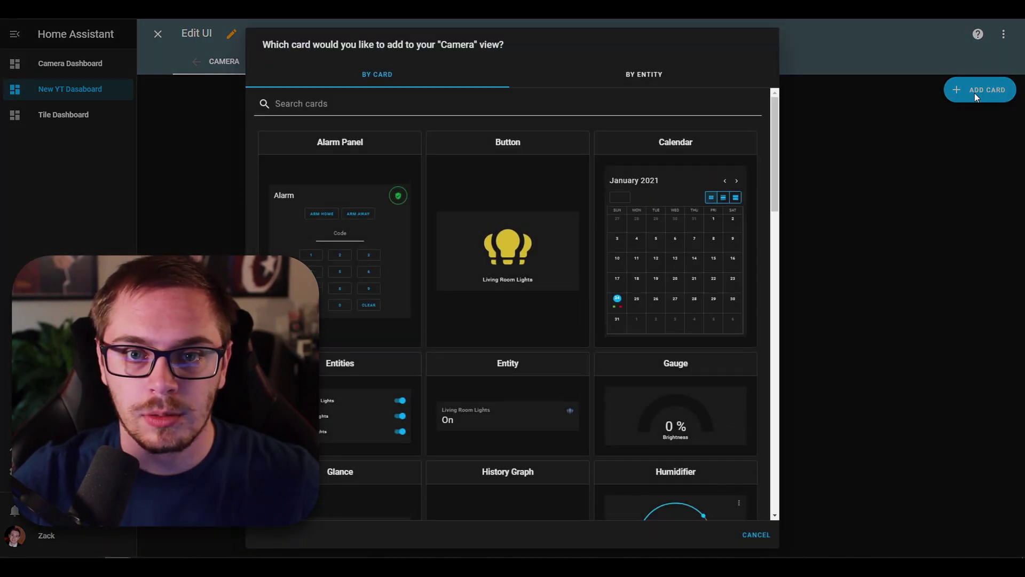
{"action": "scroll", "coordinate": [469, 283], "scroll_direction": "down", "scroll_amount": 4}
{"action": "scroll", "coordinate": [470, 283], "scroll_direction": "down", "scroll_amount": 5}
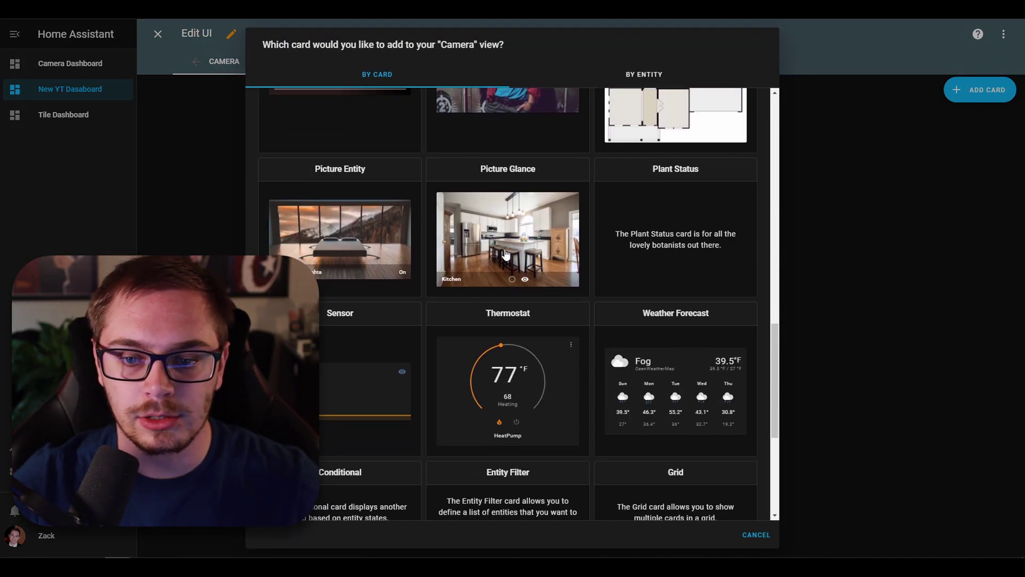
{"action": "key", "text": "Escape"}
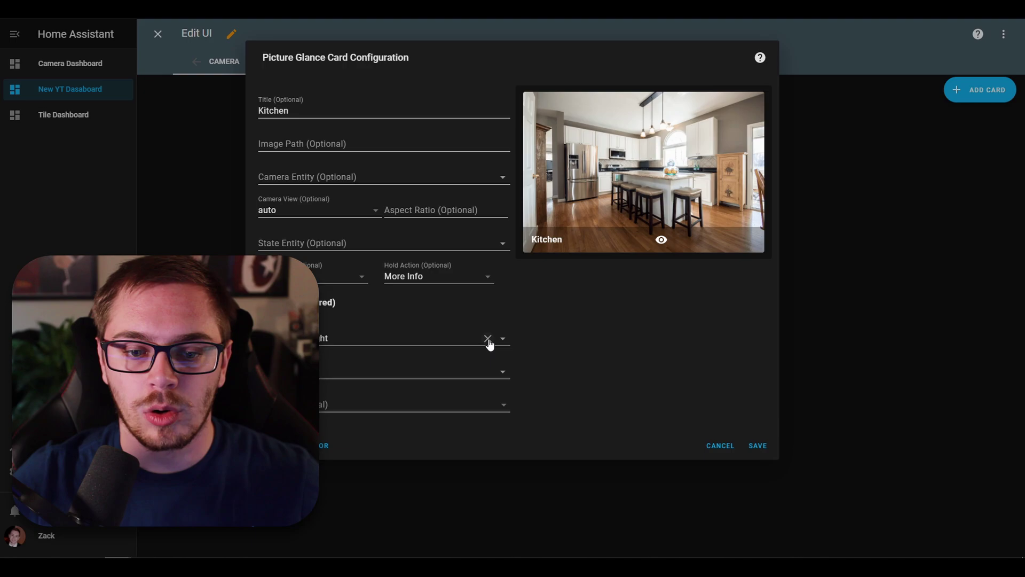
{"action": "left_click", "coordinate": [487, 339]}
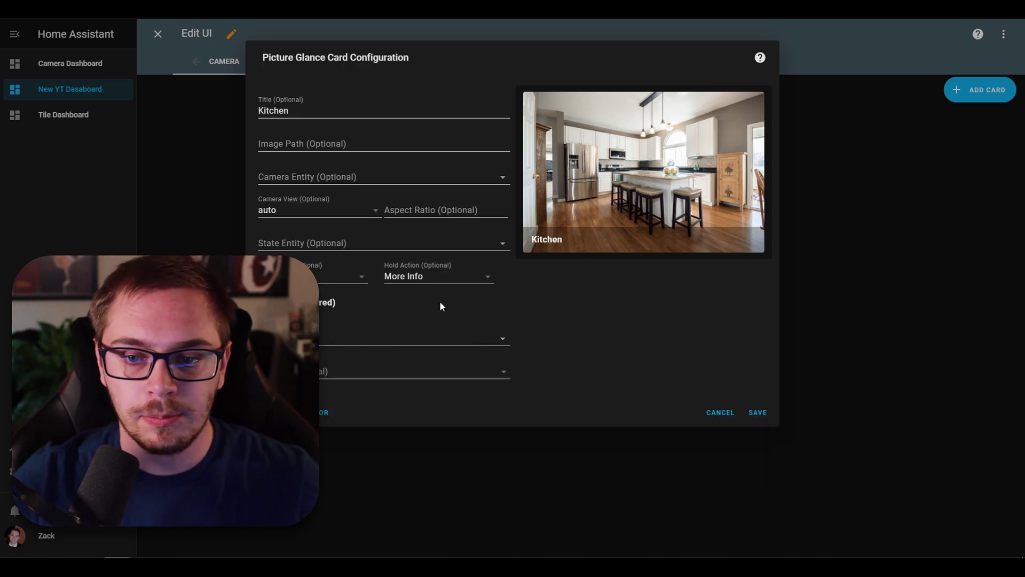
Step: Set the card's camera entity to camera.reolink_living_room_camera_rtsp
{"action": "left_click", "coordinate": [318, 177]}
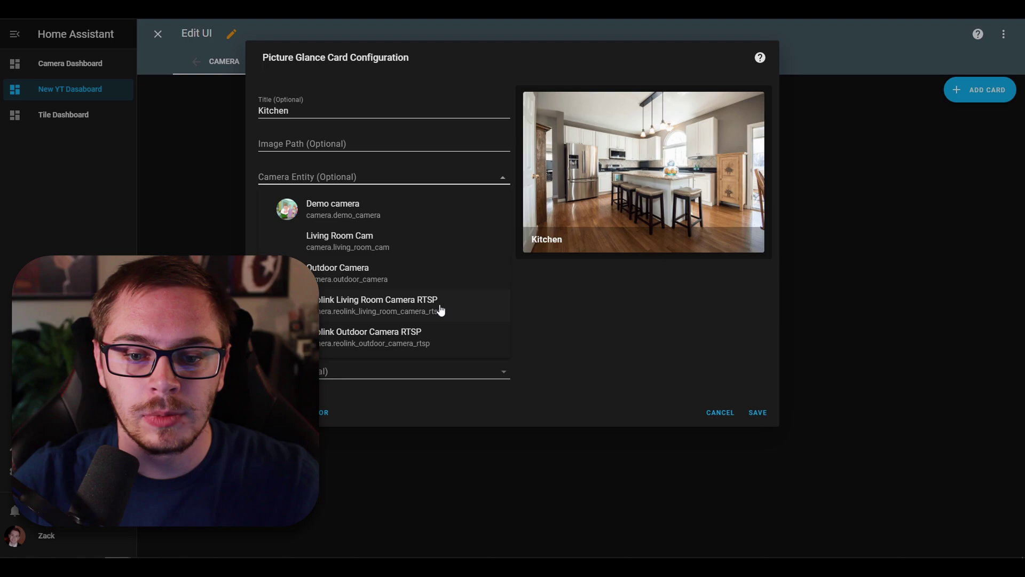
{"action": "left_click", "coordinate": [395, 316]}
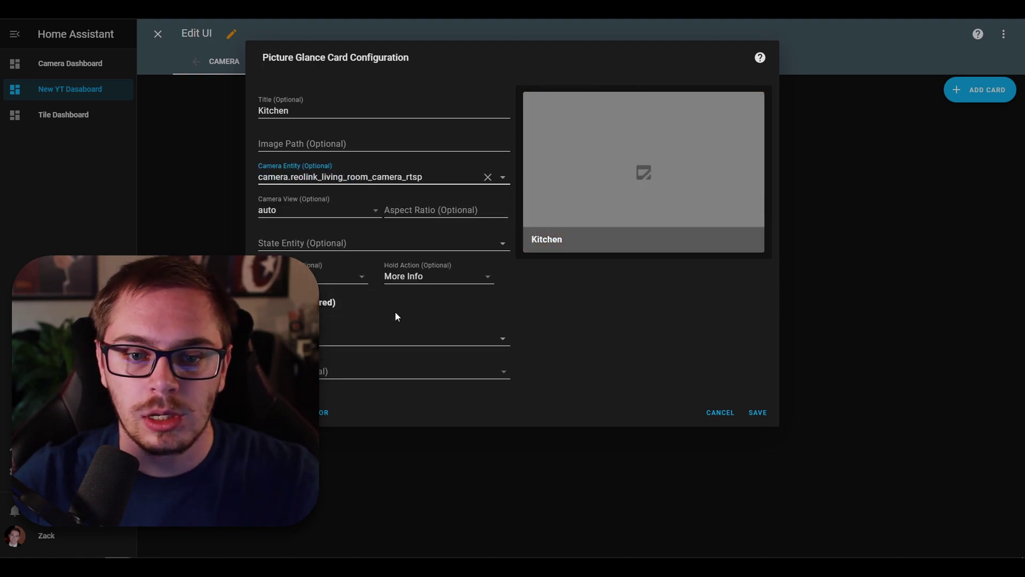
{"action": "left_click_drag", "start_coordinate": [258, 176], "coordinate": [423, 177]}
{"action": "left_click", "coordinate": [711, 364]}
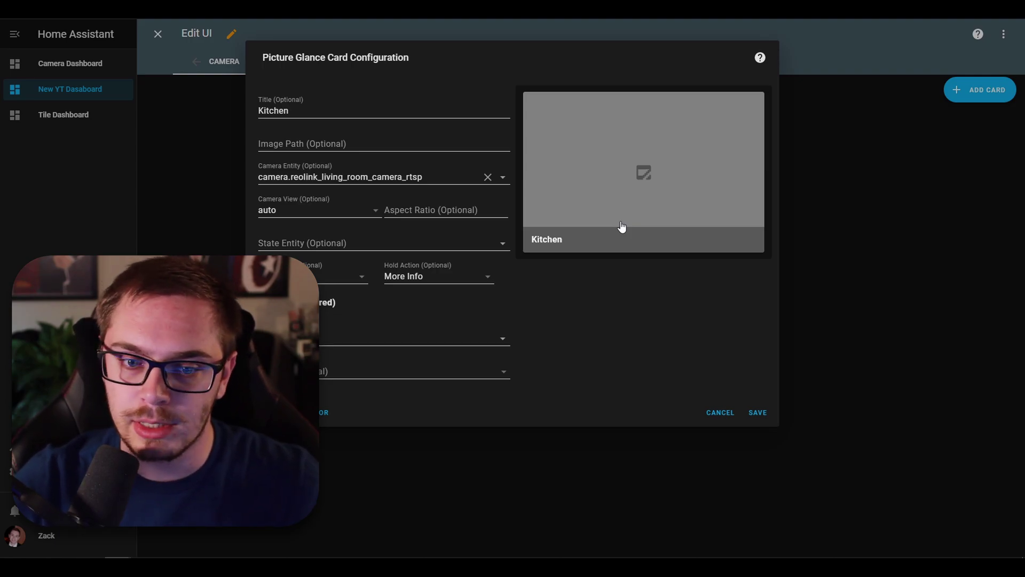
{"action": "left_click", "coordinate": [340, 220]}
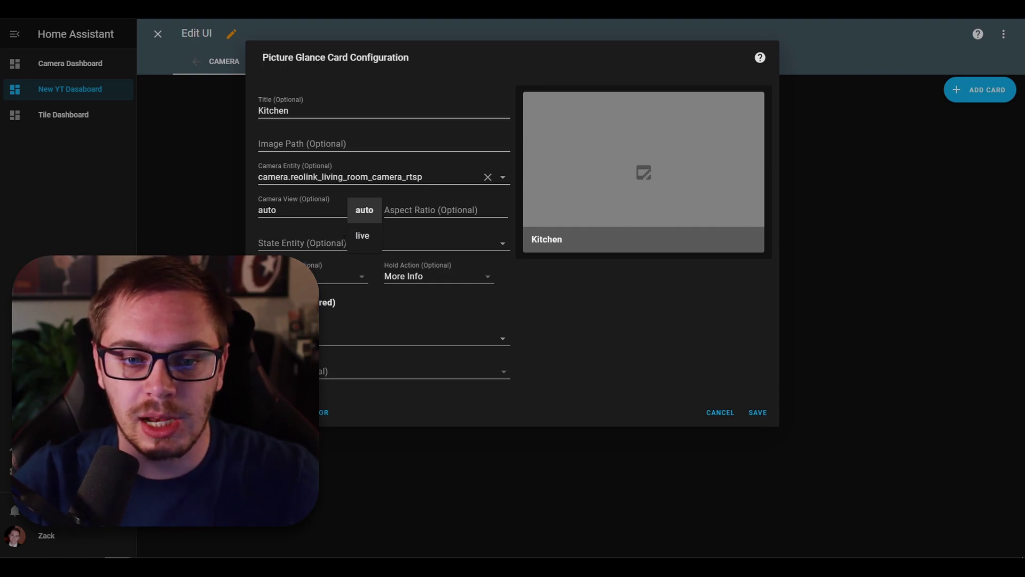
Step: Set the card's camera view to live so the preview streams the living room camera
{"action": "left_click", "coordinate": [363, 236]}
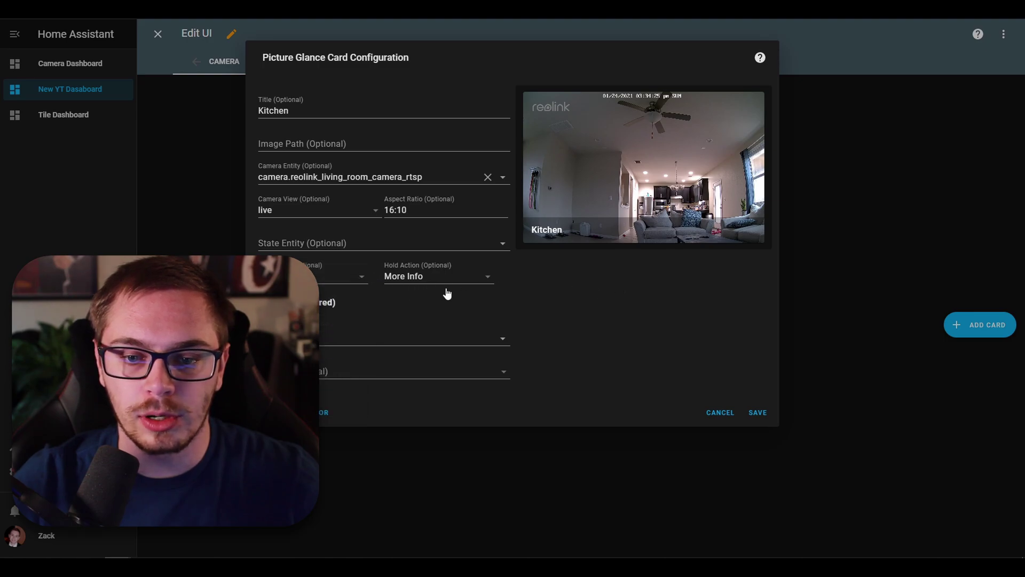
{"action": "left_click", "coordinate": [468, 338]}
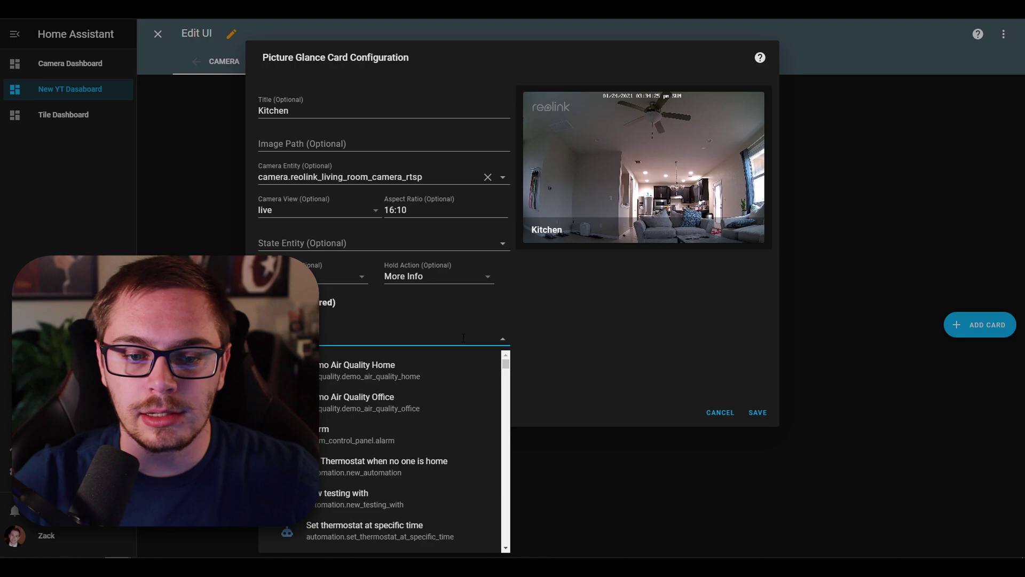
{"action": "left_click", "coordinate": [629, 301]}
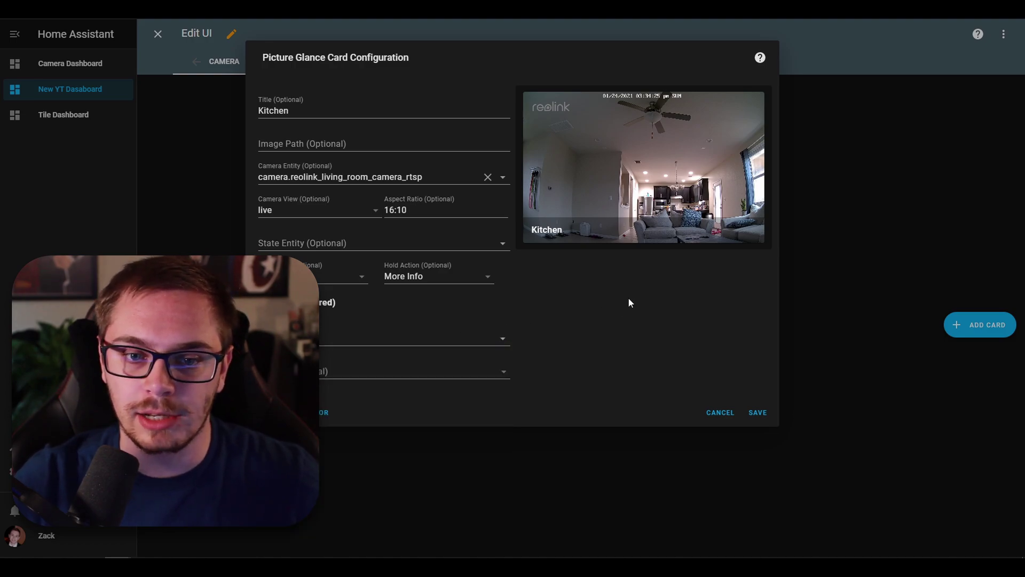
Step: Retitle the Picture Glance card from Kitchen to 'Living Room'
{"action": "double_click", "coordinate": [283, 106]}
{"action": "type", "text": "L"}
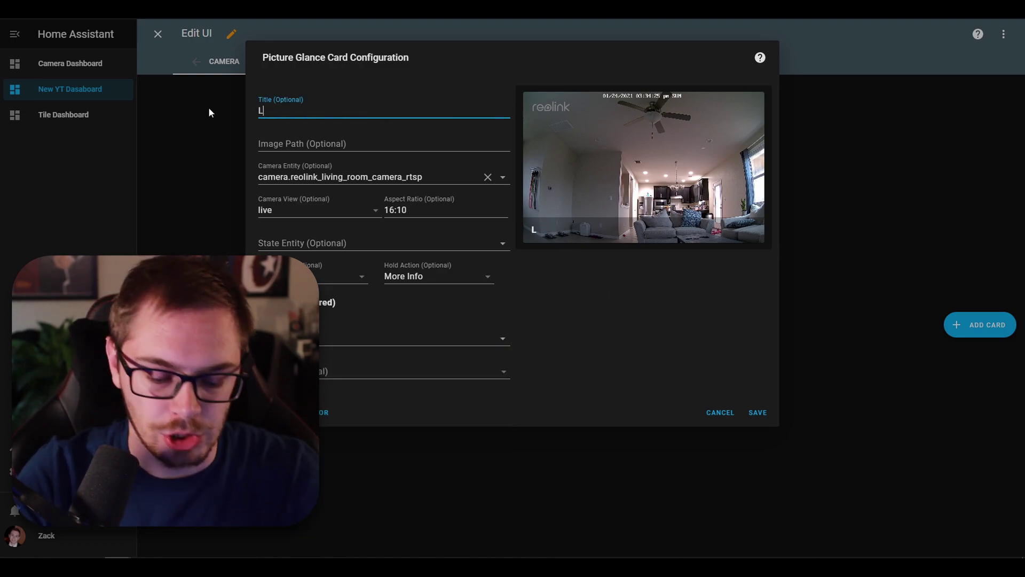
{"action": "type", "text": "iving Roo"}
{"action": "key", "text": "BackSpace"}
{"action": "key", "text": "BackSpace"}
{"action": "key", "text": "BackSpace"}
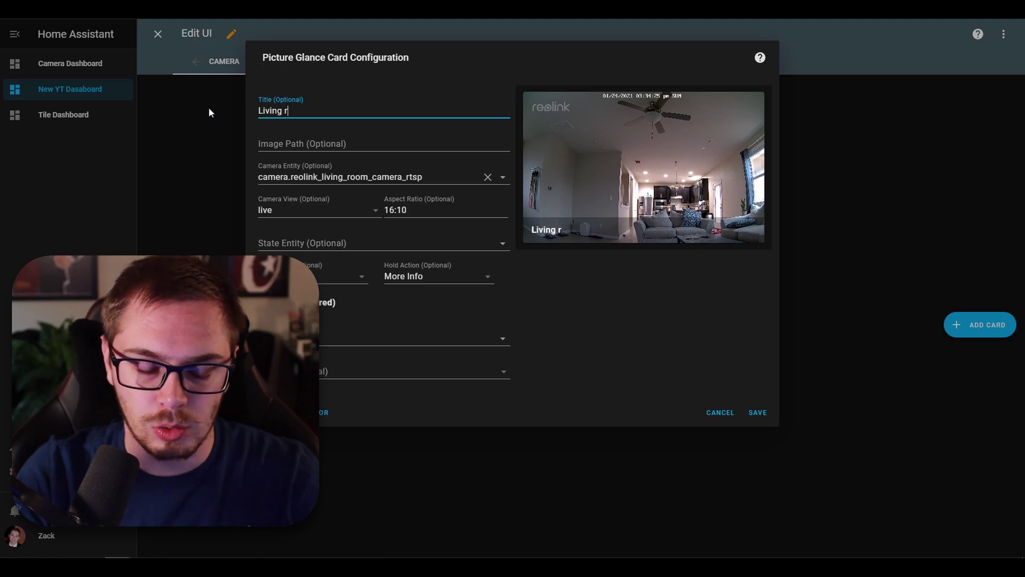
{"action": "type", "text": "Room"}
Step: Add the living room fan and lights toggles, test them in the preview, and save the card
{"action": "left_click", "coordinate": [394, 334]}
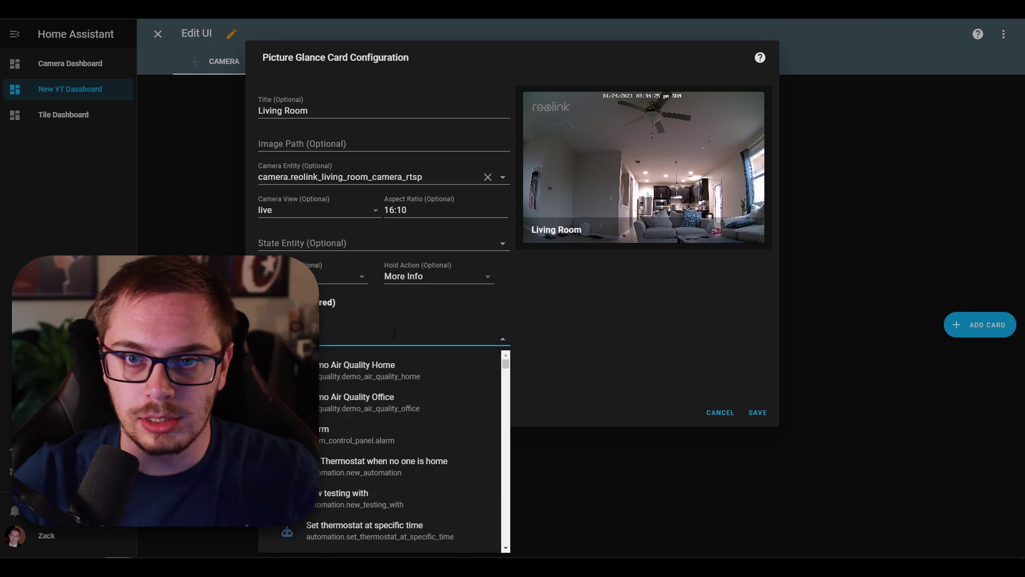
{"action": "type", "text": "fan"}
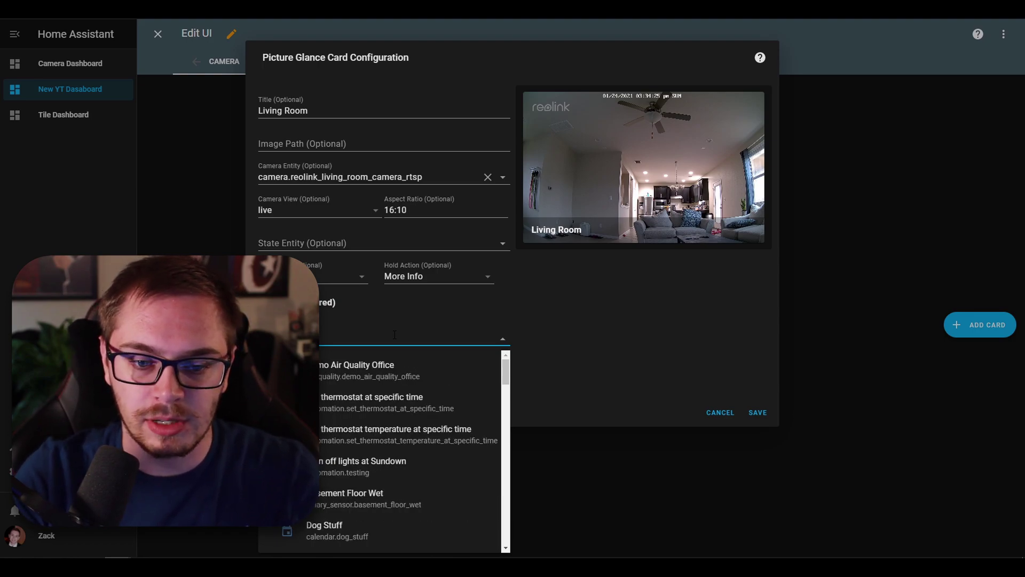
{"action": "left_click", "coordinate": [342, 402]}
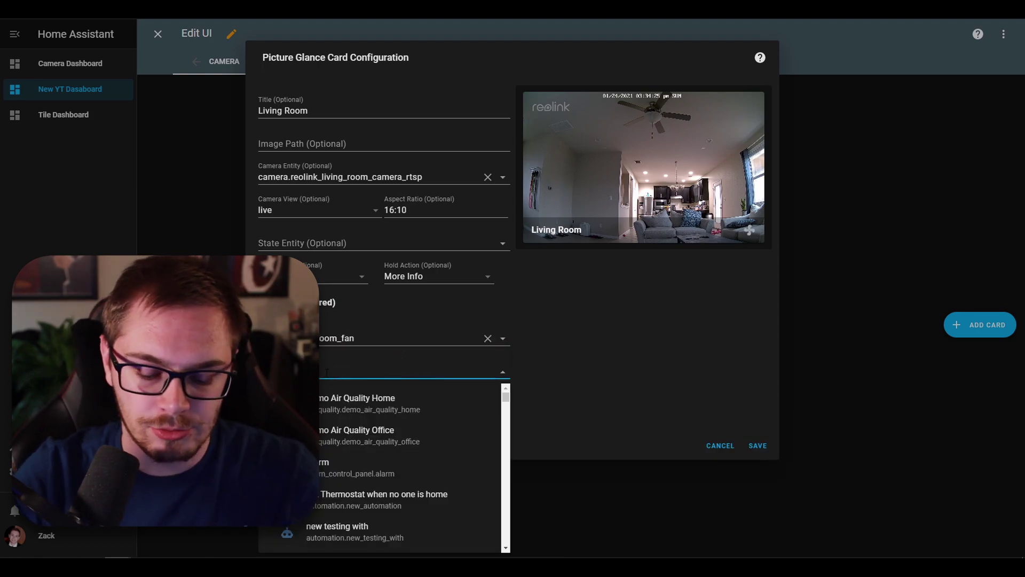
{"action": "left_click", "coordinate": [373, 398]}
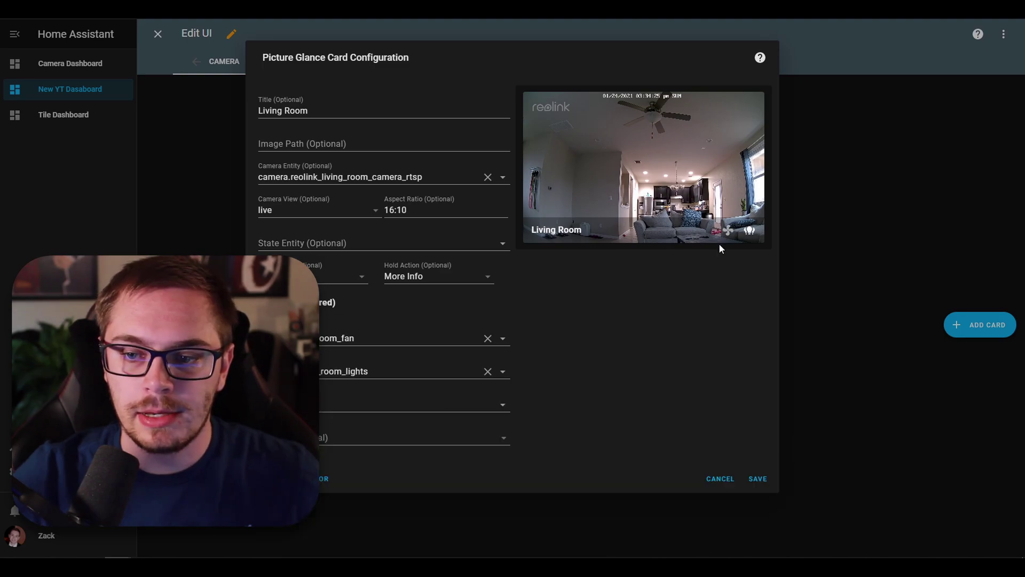
{"action": "left_click", "coordinate": [728, 230]}
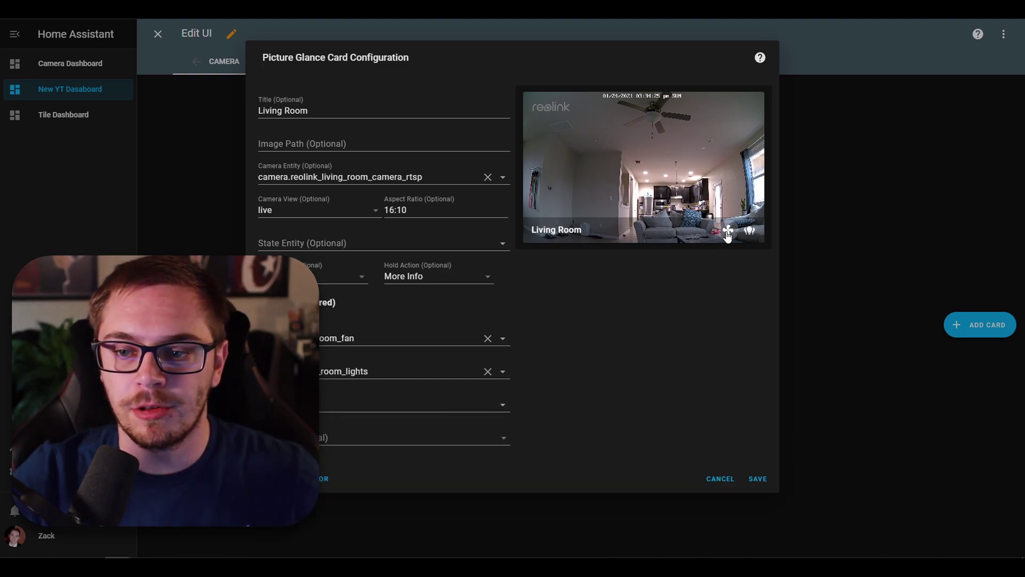
{"action": "left_click", "coordinate": [749, 233]}
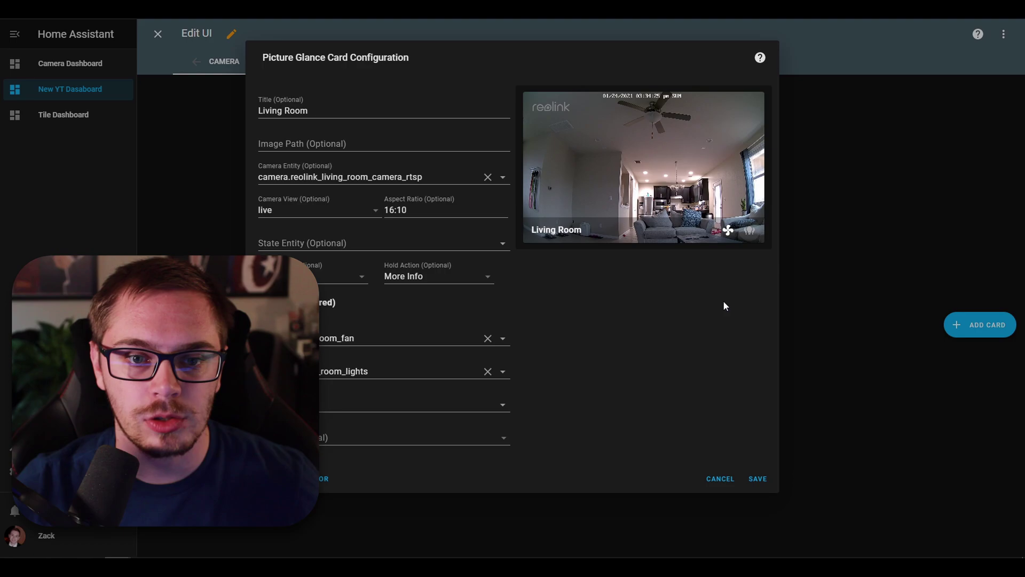
{"action": "left_click", "coordinate": [758, 478]}
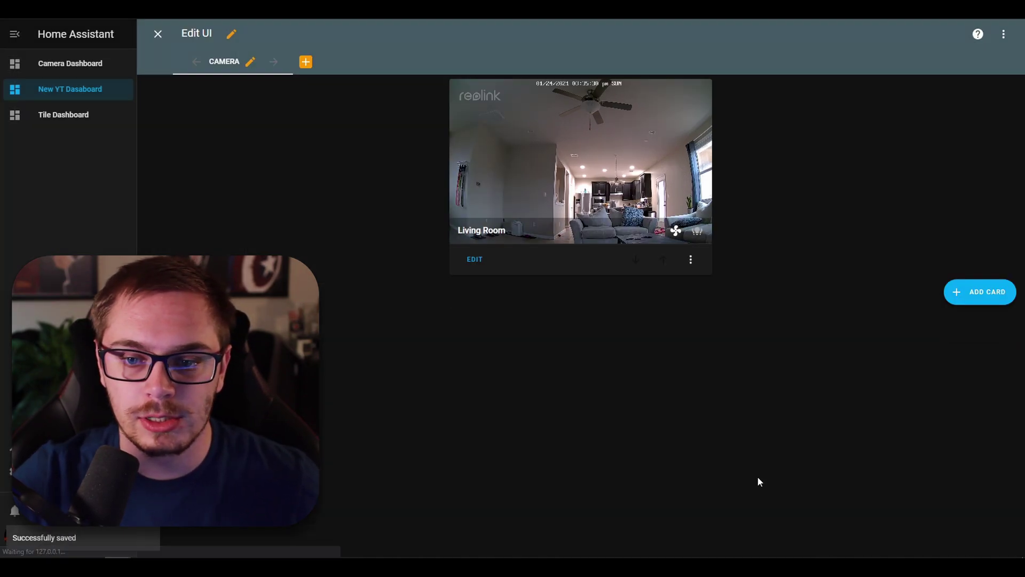
Step: Exit dashboard editing and switch to the Tile Dashboard with live camera tiles
{"action": "left_click", "coordinate": [154, 35]}
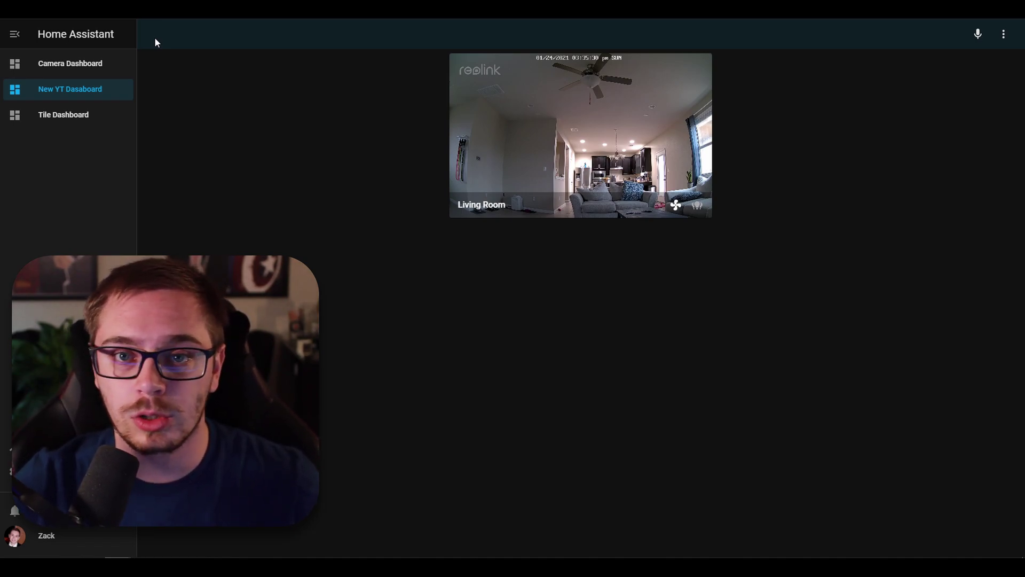
{"action": "left_click", "coordinate": [64, 120]}
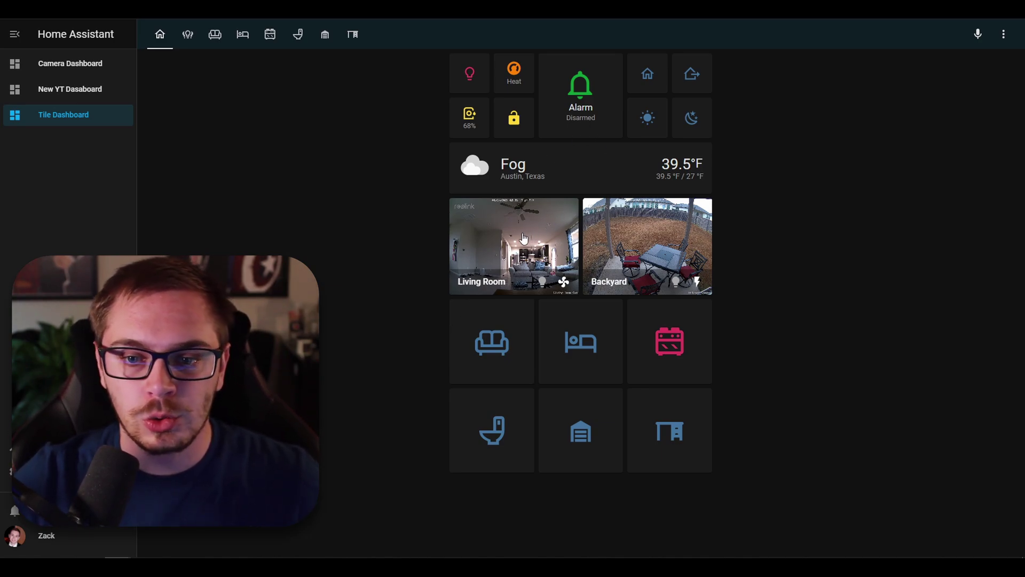
Step: Follow the Living Room camera card to its room view, return home, and enter dashboard edit mode
{"action": "left_click", "coordinate": [523, 239]}
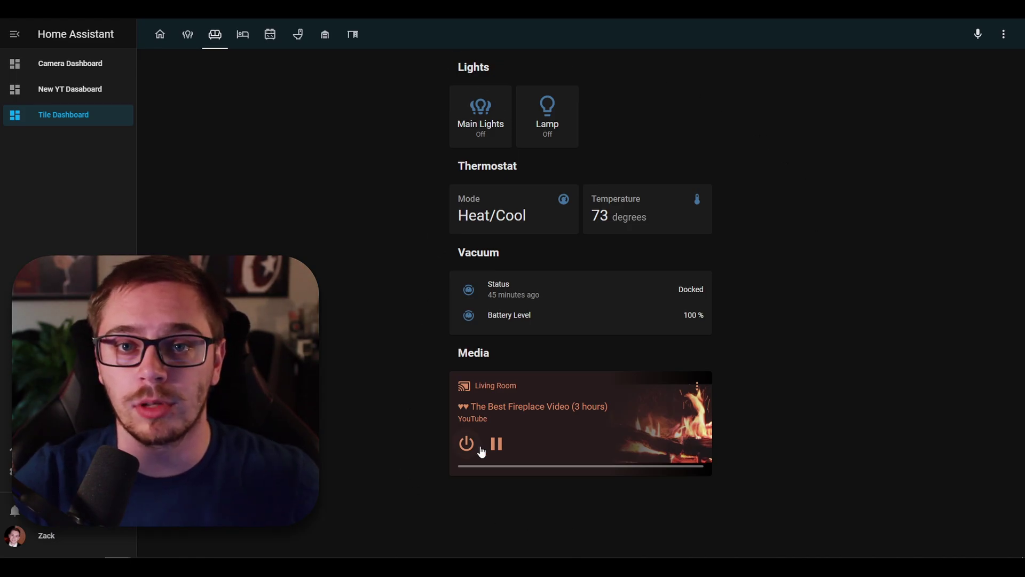
{"action": "left_click", "coordinate": [160, 34]}
{"action": "left_click", "coordinate": [1003, 34]}
{"action": "left_click", "coordinate": [951, 106]}
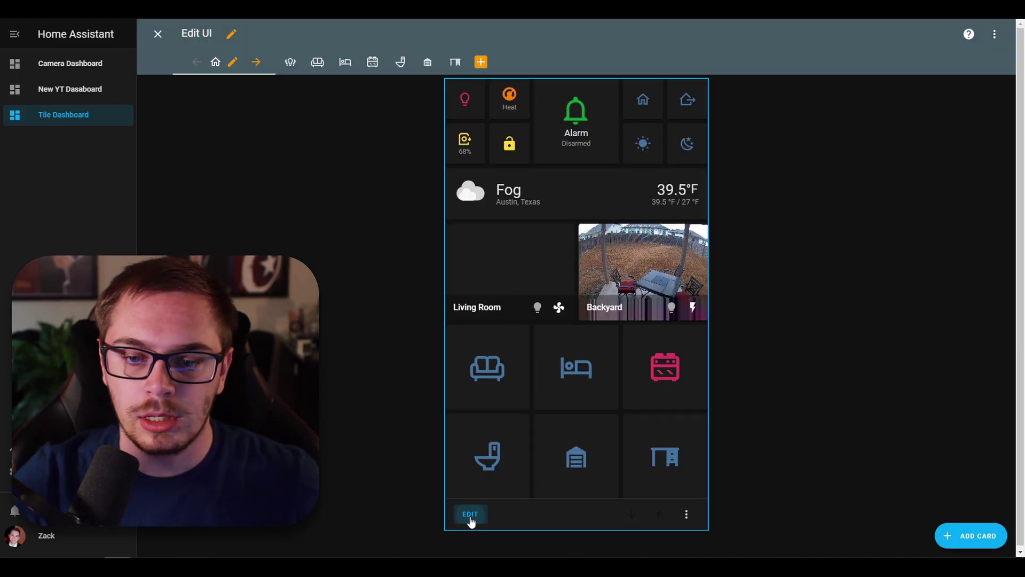
Step: Open the grid card's Living Room camera sub-card and highlight its living-room navigation path
{"action": "left_click", "coordinate": [470, 514]}
{"action": "left_click", "coordinate": [313, 104]}
{"action": "scroll", "coordinate": [347, 352], "scroll_direction": "down", "scroll_amount": 3}
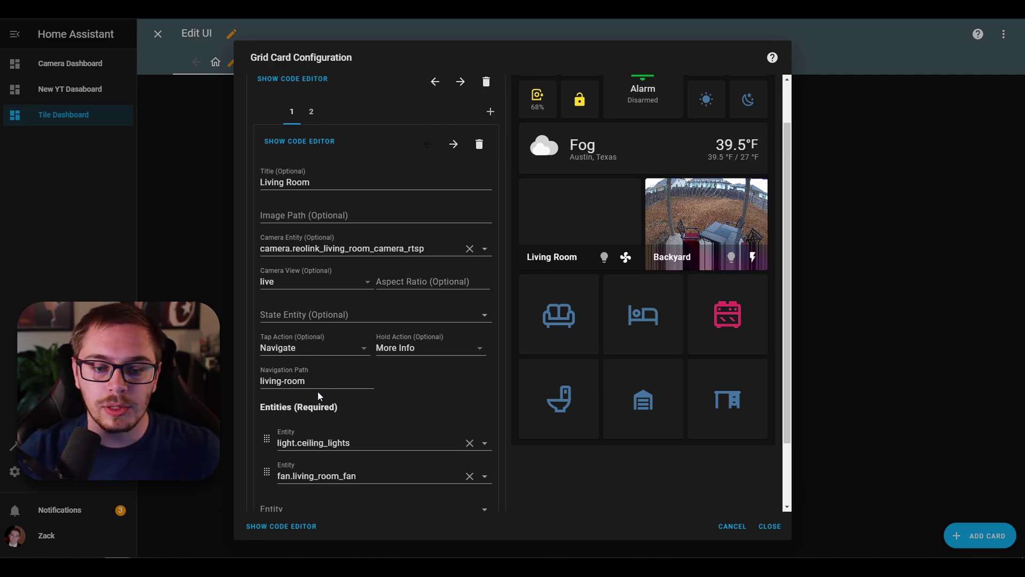
{"action": "left_click_drag", "start_coordinate": [322, 378], "coordinate": [267, 389]}
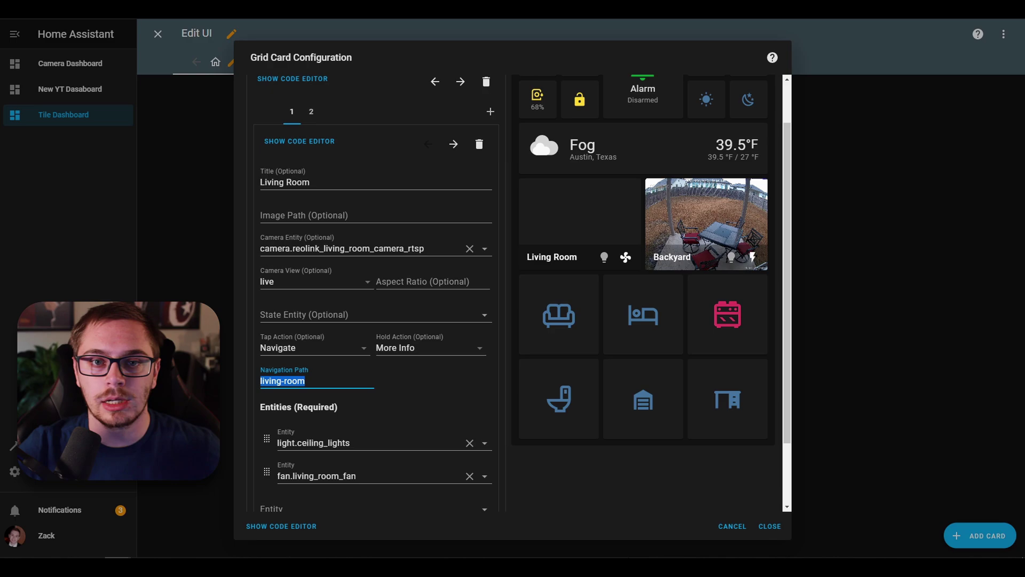
{"action": "mouse_move", "coordinate": [118, 550]}
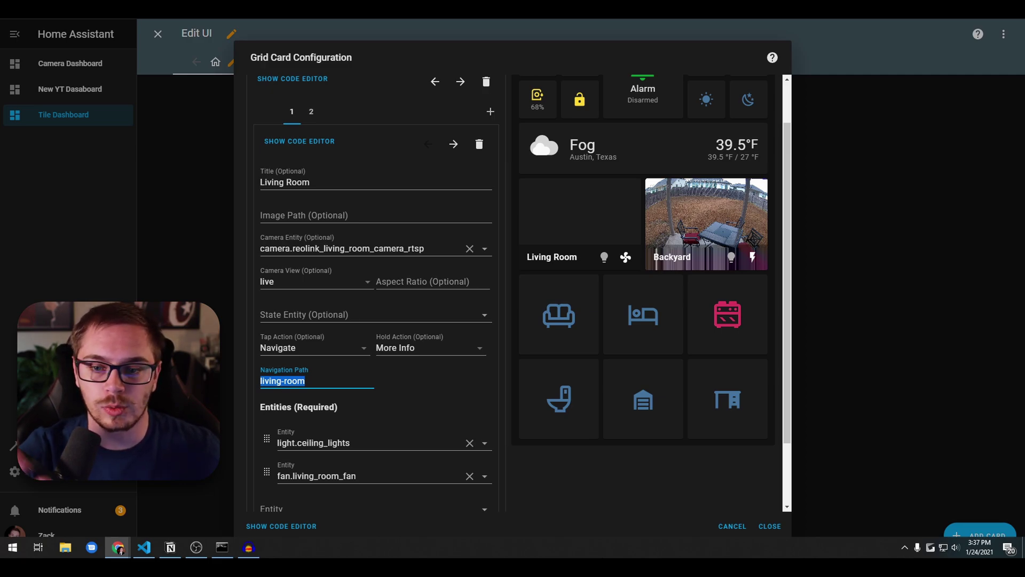
{"action": "scroll", "coordinate": [460, 469], "scroll_direction": "up", "scroll_amount": 1}
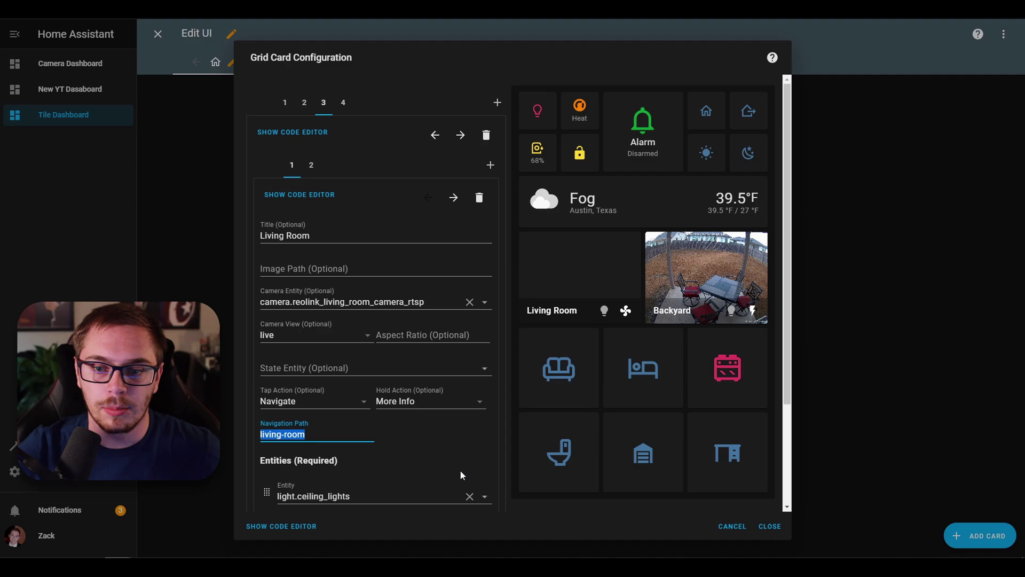
{"action": "scroll", "coordinate": [465, 331], "scroll_direction": "down", "scroll_amount": 2}
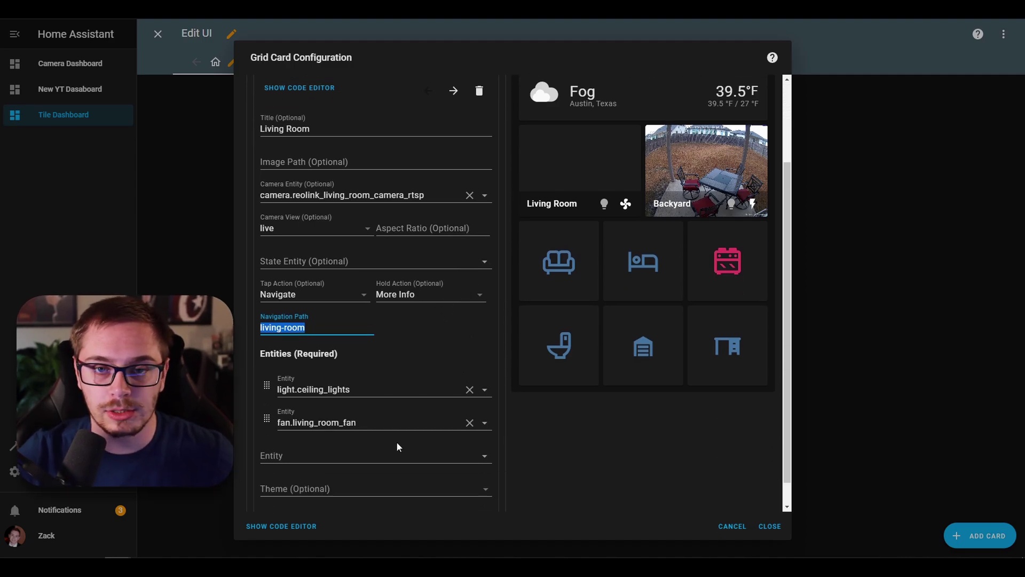
Step: Exit the Grid Card editor, view the Living Room camera's full live stream, then return to the Camera Dashboard
{"action": "left_click", "coordinate": [770, 525]}
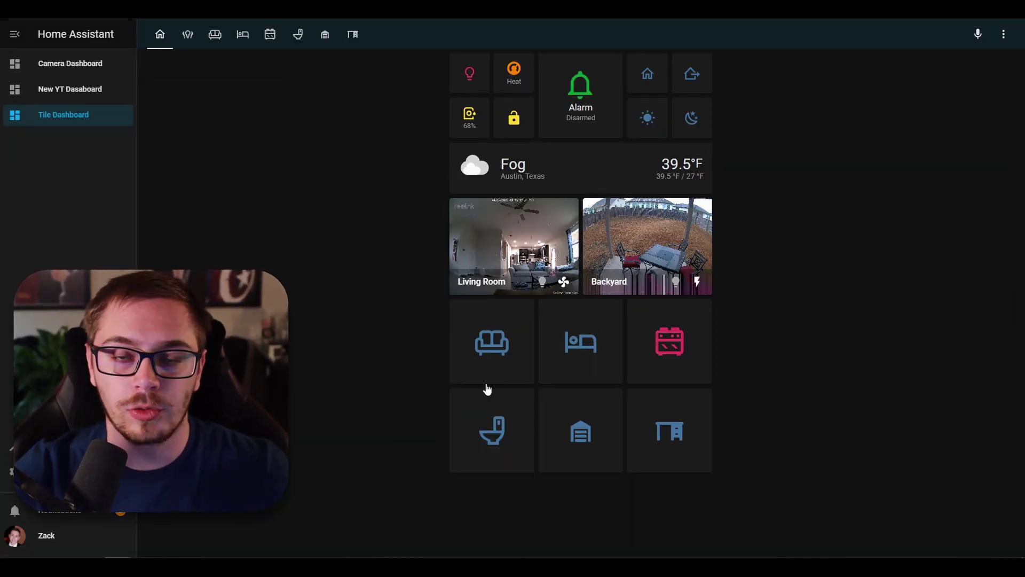
{"action": "left_click", "coordinate": [512, 242]}
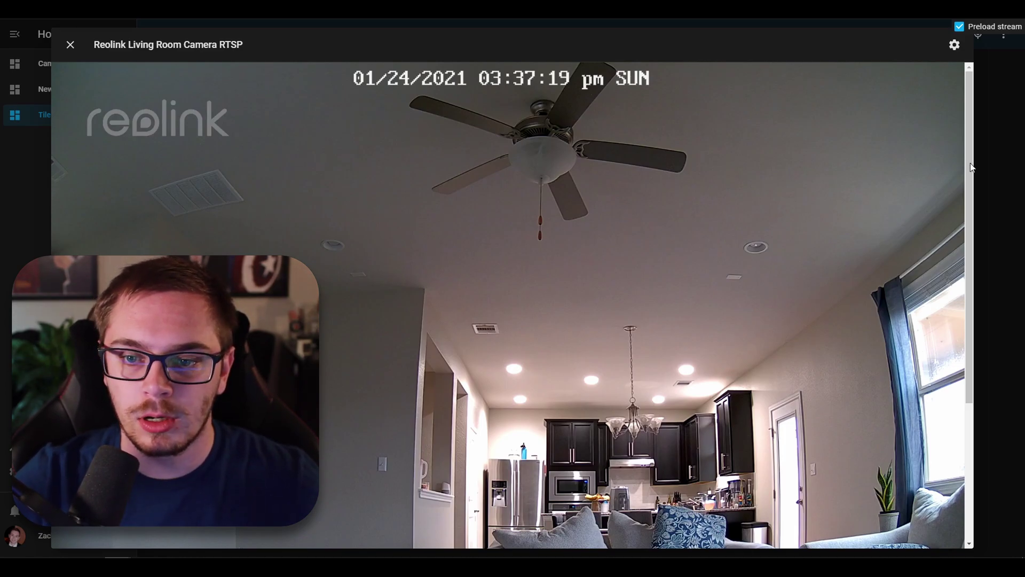
{"action": "left_click_drag", "start_coordinate": [967, 117], "coordinate": [992, 123]}
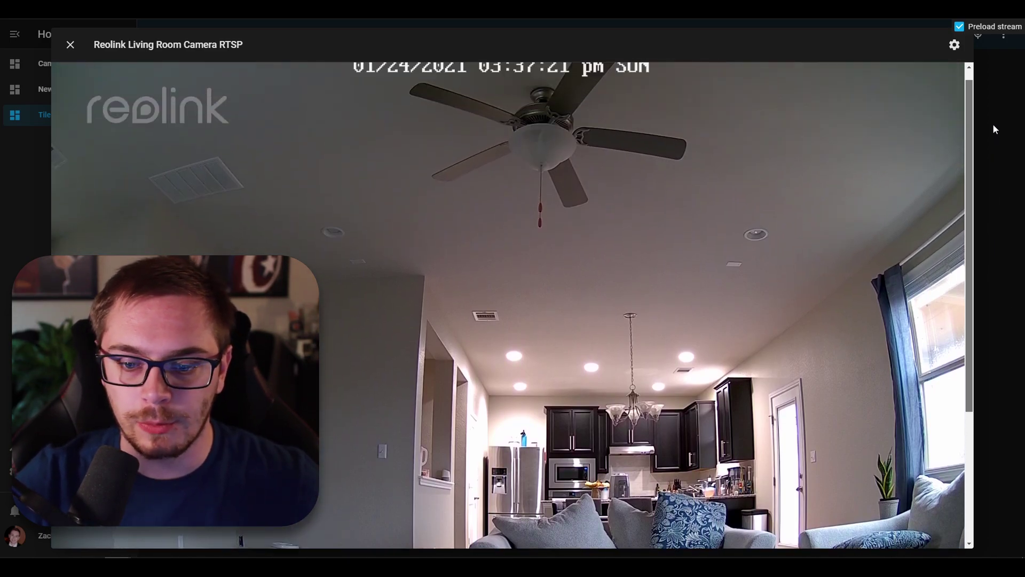
{"action": "left_click", "coordinate": [994, 129]}
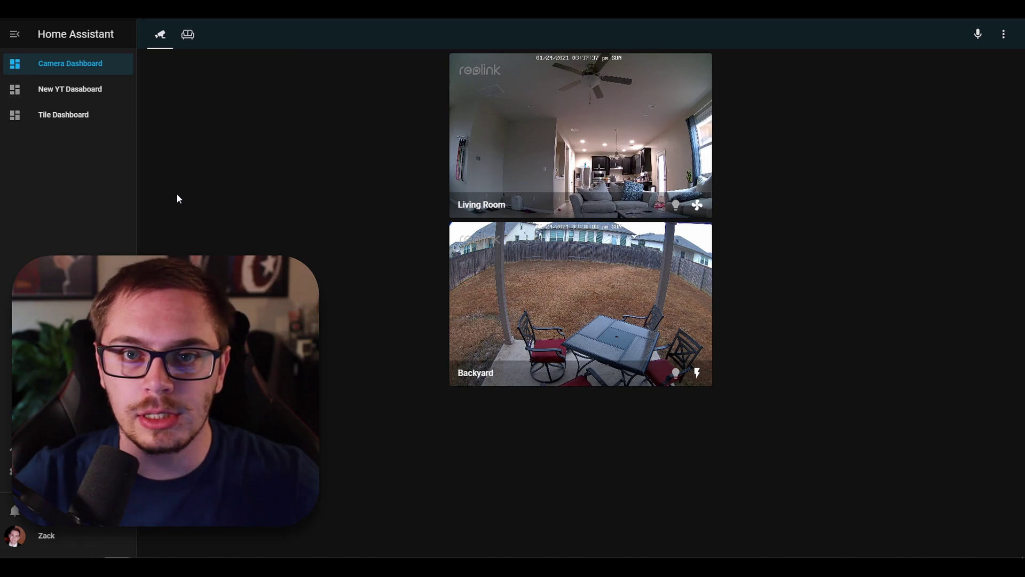